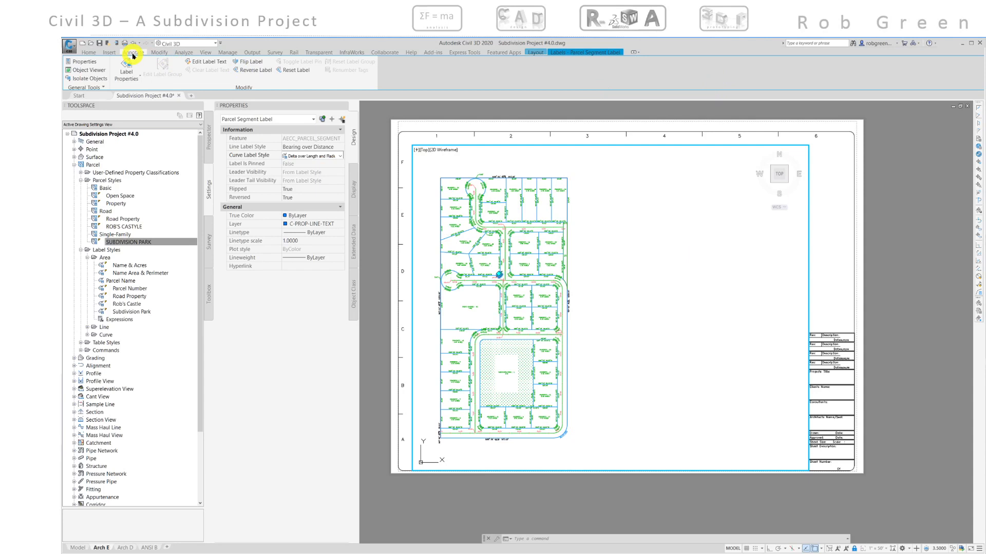
# Start creating a parcel curve table
pyautogui.click(133, 53)
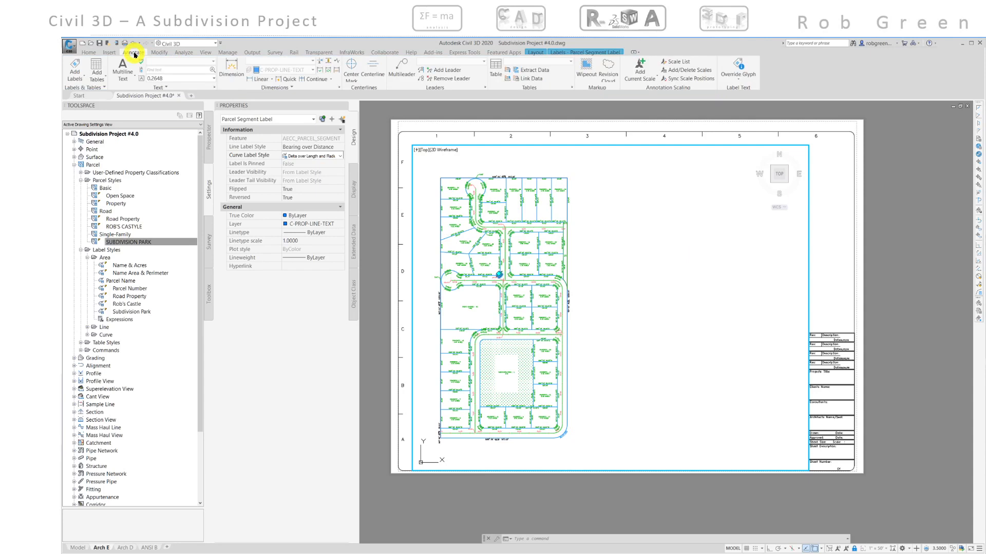
pyautogui.click(95, 68)
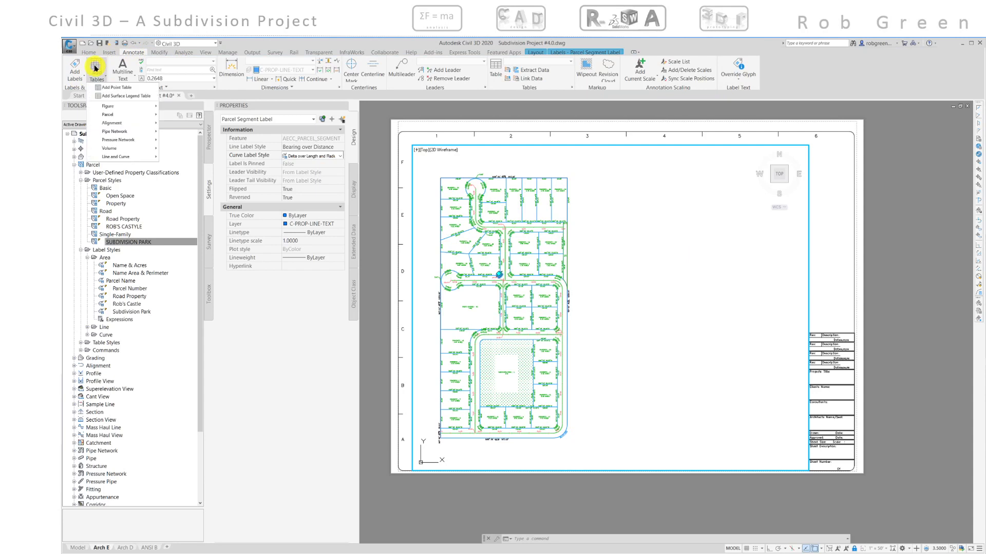
pyautogui.moveTo(104, 116)
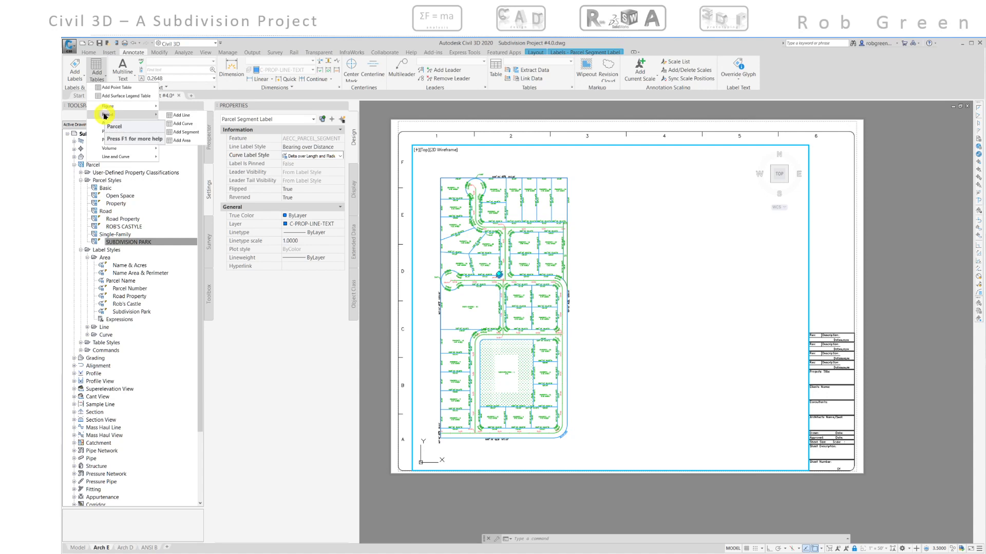
pyautogui.click(195, 125)
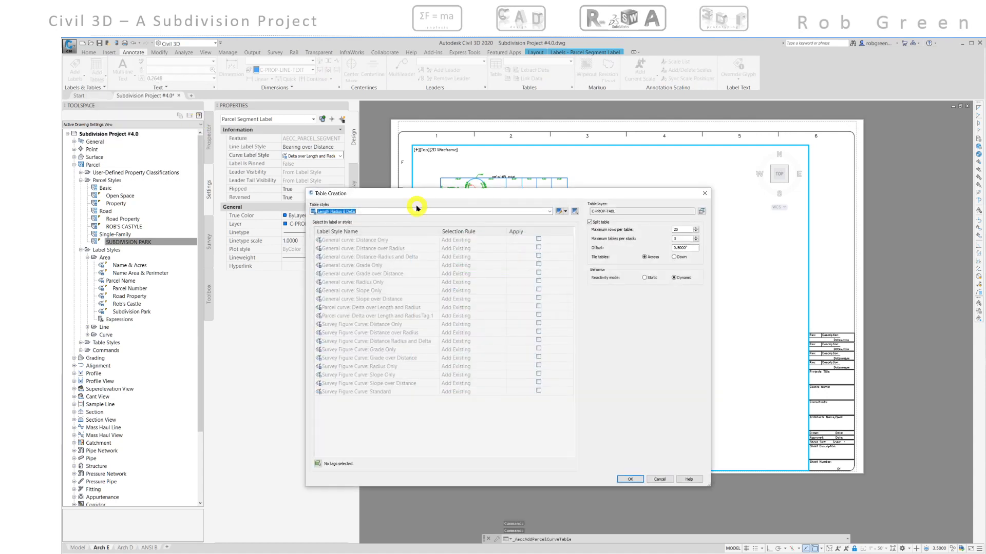
# Reposition and resize the Table Creation dialog, and adjust its columns to show full label style names and the Apply checkboxes
pyautogui.moveTo(417, 195); pyautogui.dragTo(404, 183)
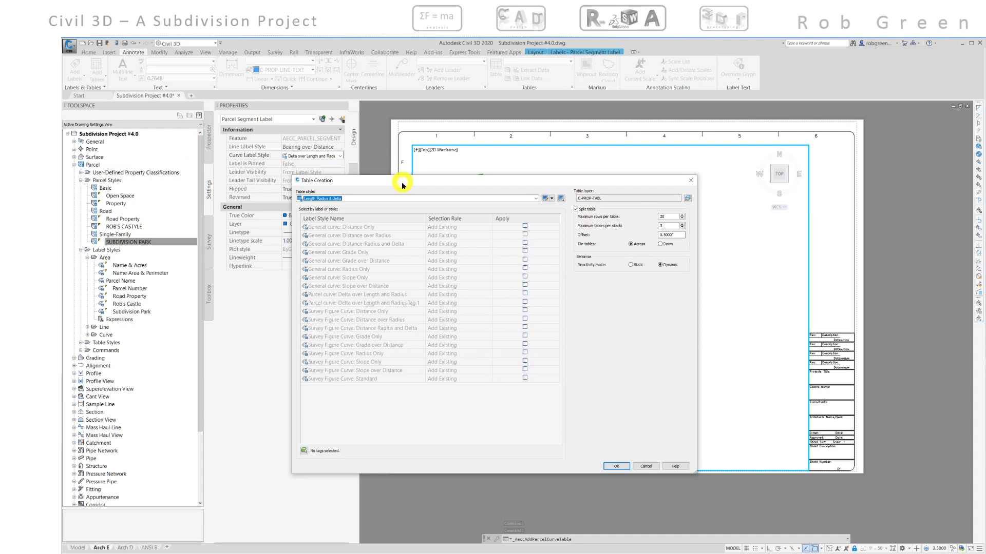
pyautogui.moveTo(693, 470); pyautogui.dragTo(571, 455)
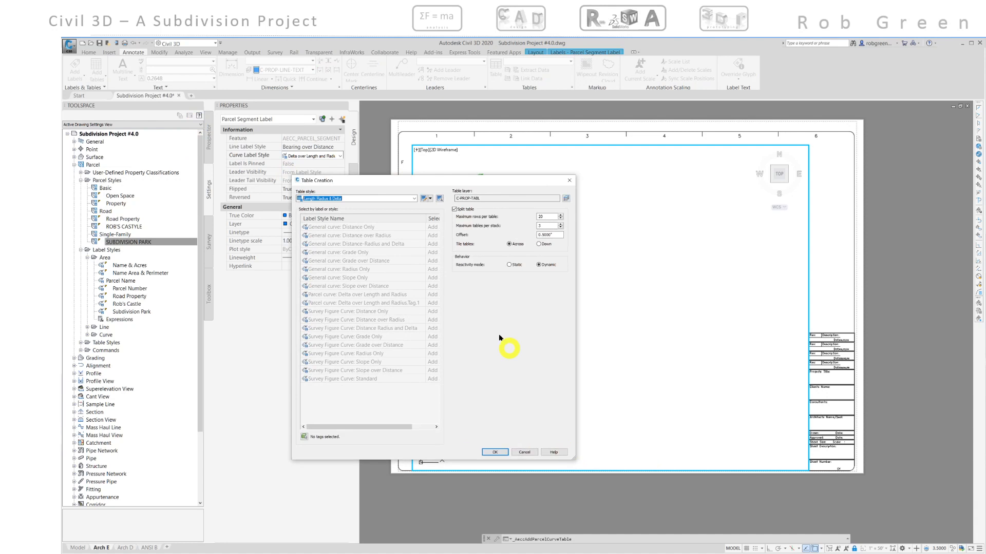
pyautogui.moveTo(426, 218); pyautogui.dragTo(362, 213)
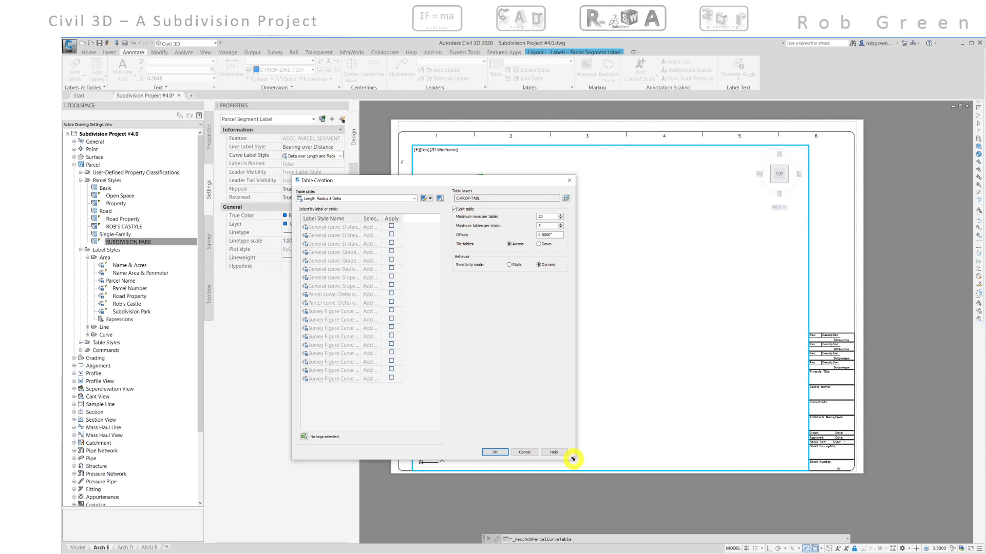
pyautogui.moveTo(570, 457); pyautogui.dragTo(775, 473)
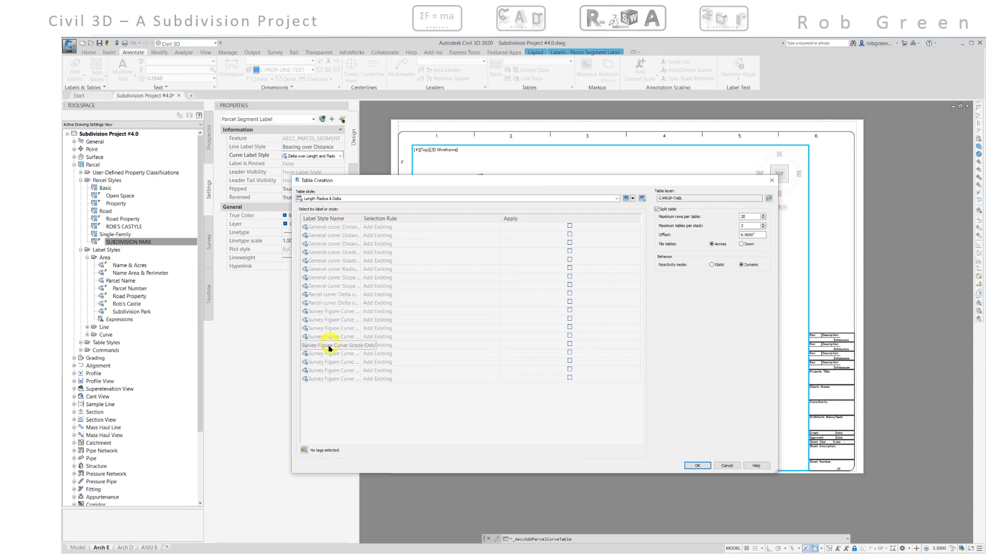
pyautogui.moveTo(361, 222); pyautogui.dragTo(460, 225)
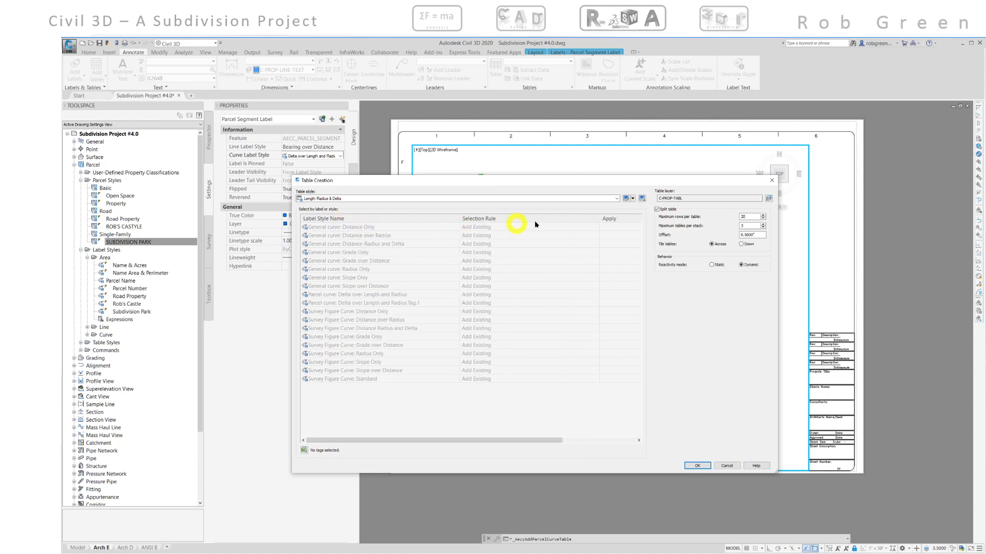
pyautogui.moveTo(600, 216); pyautogui.dragTo(503, 211)
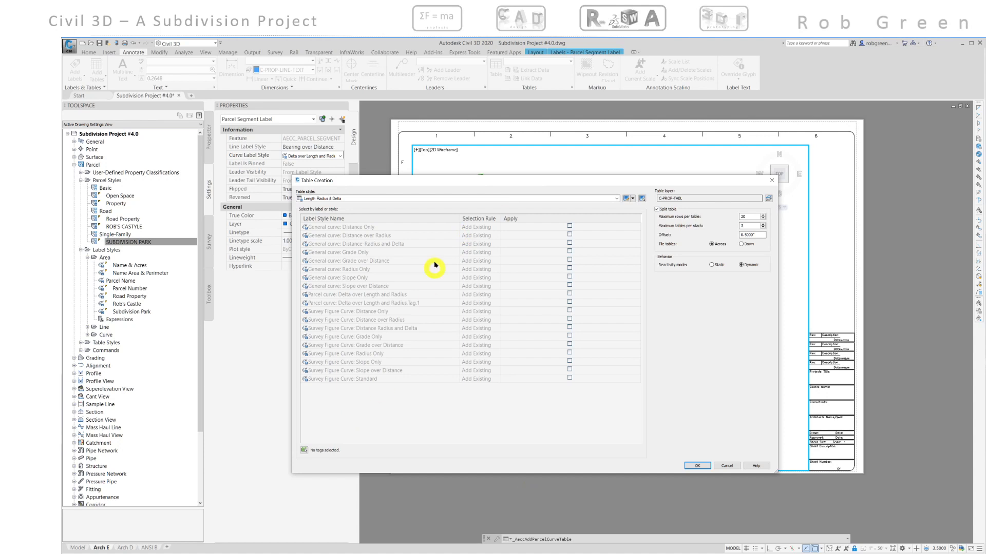
pyautogui.moveTo(442, 181); pyautogui.dragTo(412, 183)
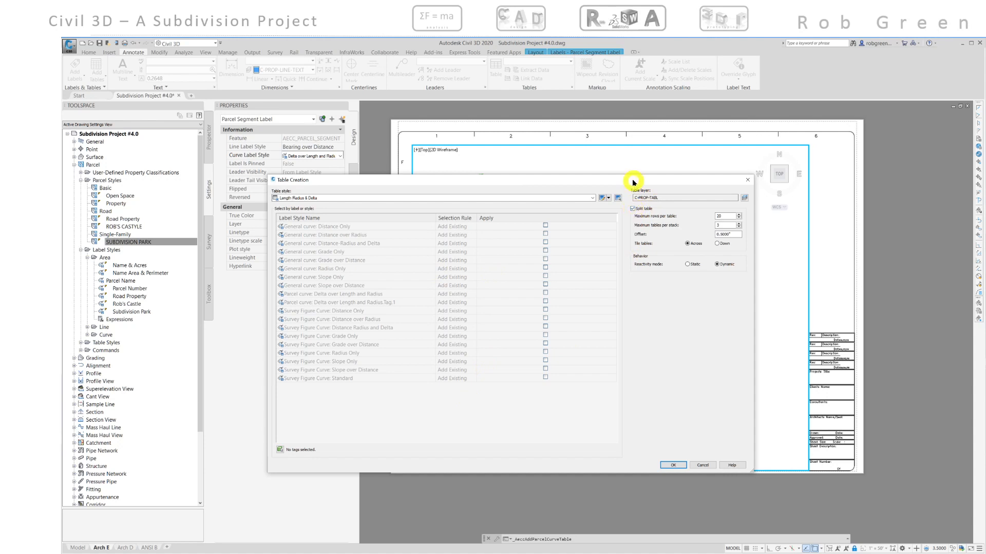
pyautogui.moveTo(633, 182)
pyautogui.mouseDown()
pyautogui.moveTo(388, 196)
pyautogui.moveTo(533, 184)
pyautogui.mouseUp()
# Switch to Bluebeam Revu and examine the curve tables in the ECHOLAN ESTATES 2018 Dimensional Info sheet, then return to Civil 3D
pyautogui.click(502, 553)
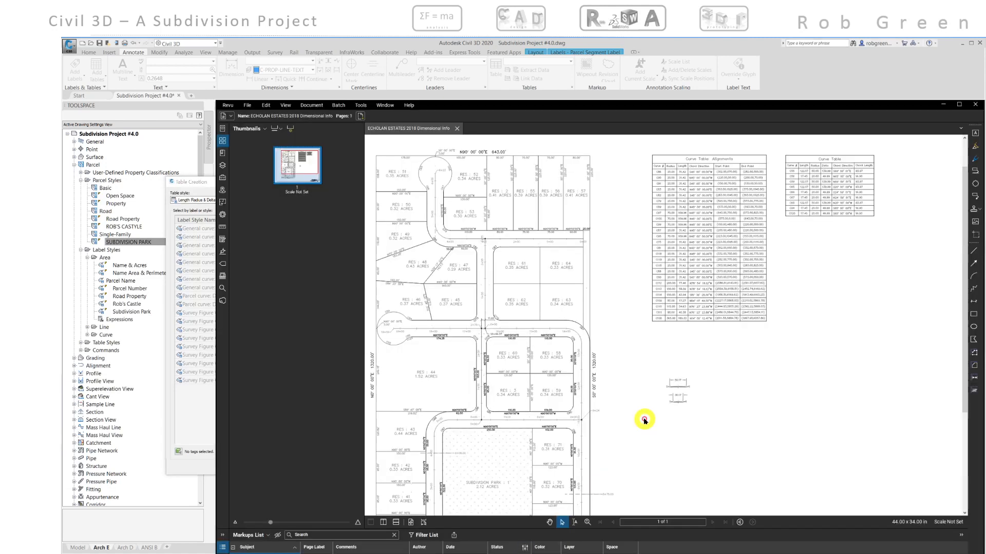
pyautogui.scroll(-4, 644, 418)
pyautogui.scroll(-2, 594, 329)
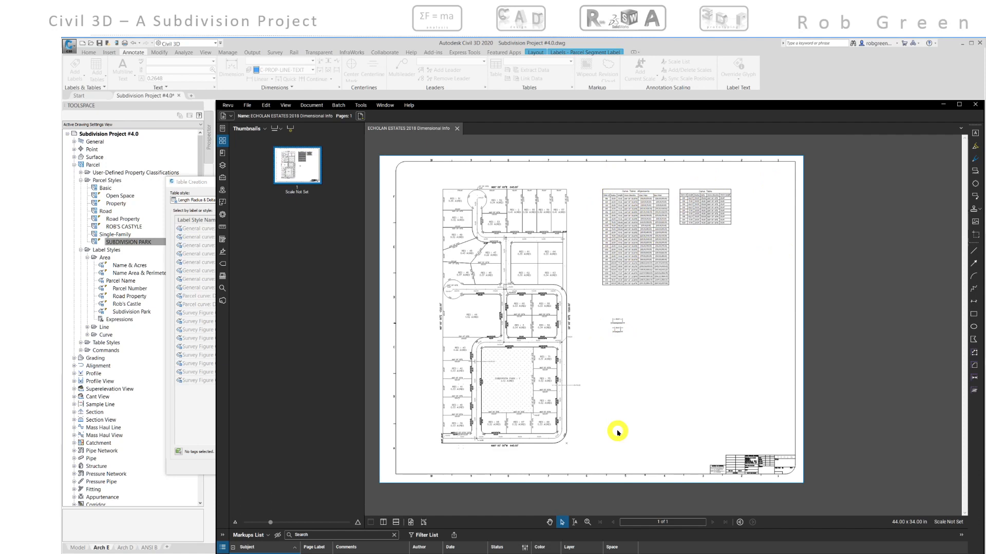
pyautogui.click(765, 71)
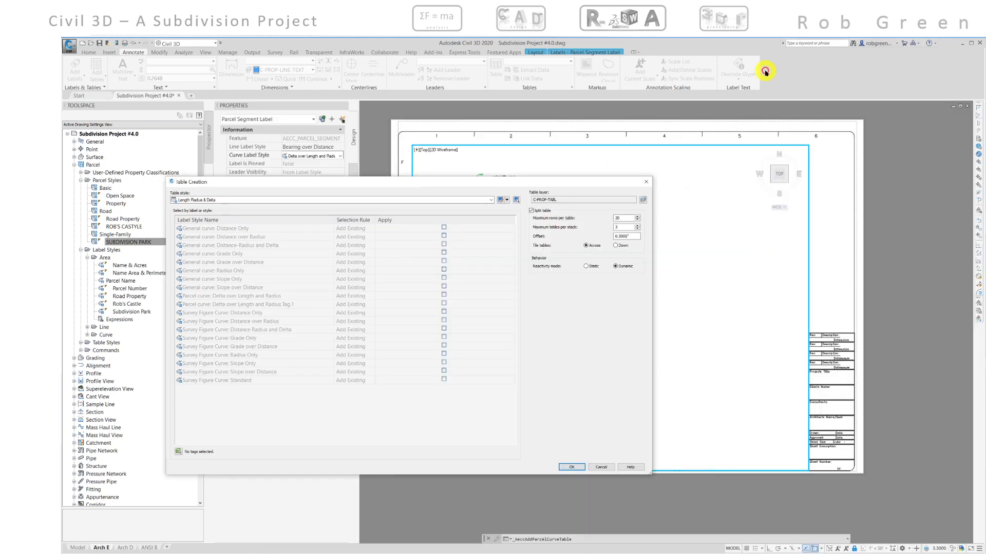
# Turn off the Split table option for the curve table
pyautogui.click(532, 211)
pyautogui.click(532, 211)
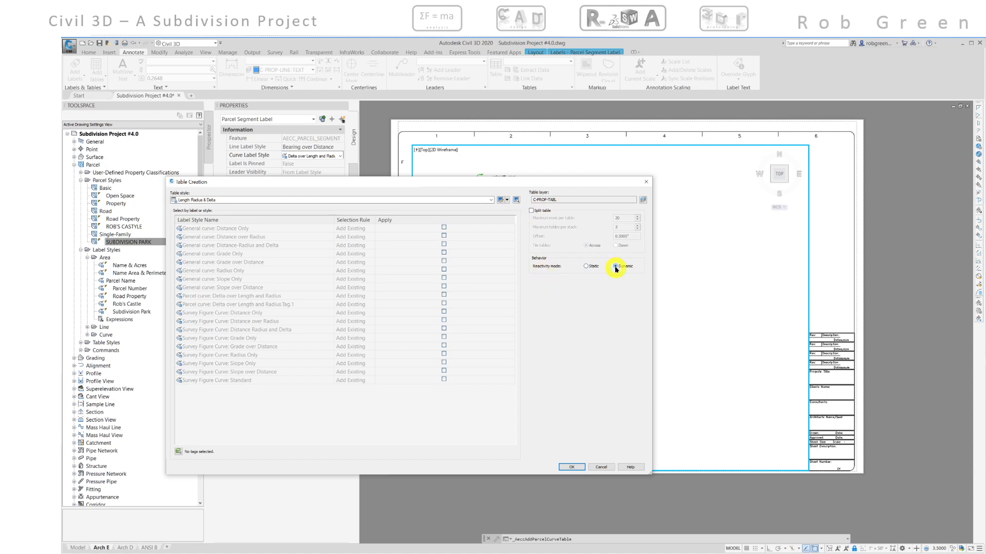
# Compare the curve tags around the lots with the curve tables in the Bluebeam Revu reference sheet, and return to Civil 3D
pyautogui.click(529, 548)
pyautogui.scroll(5, 527, 324)
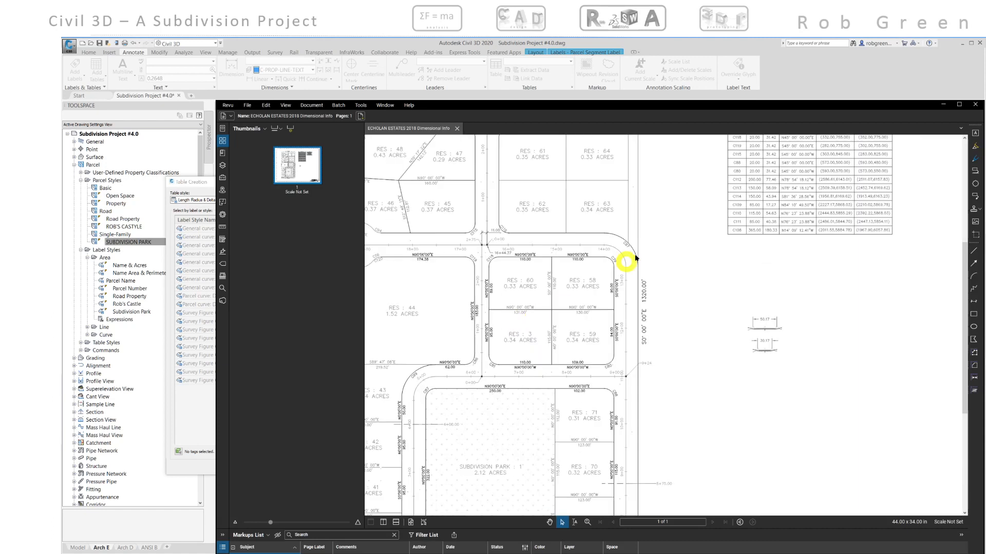
pyautogui.scroll(2, 613, 264)
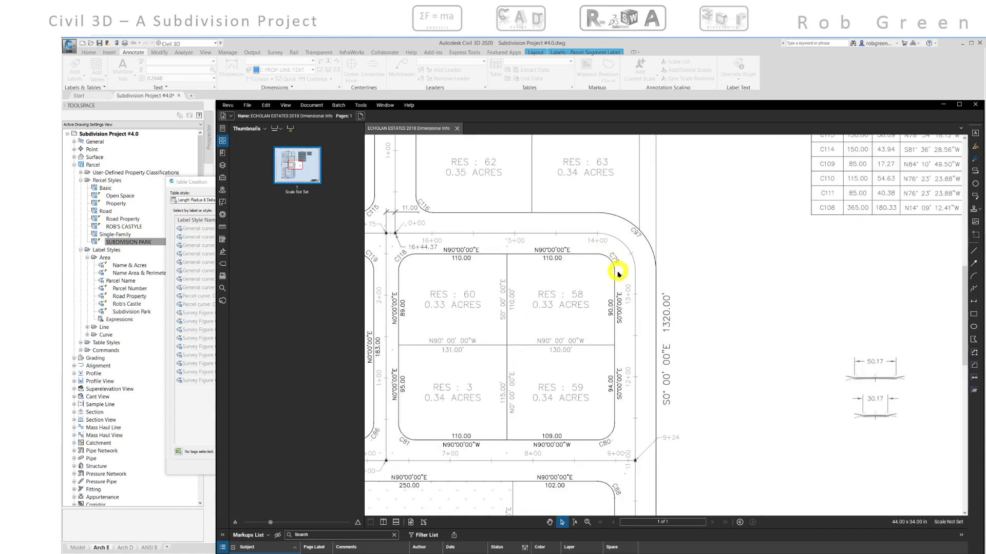
pyautogui.scroll(-2, 619, 275)
pyautogui.moveTo(628, 254); pyautogui.dragTo(505, 334, button='middle')
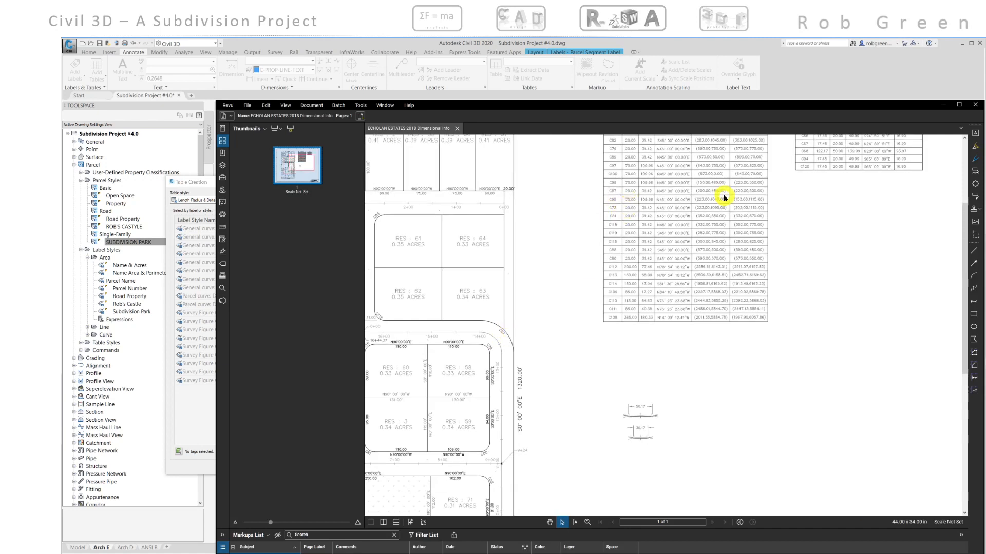
pyautogui.click(793, 92)
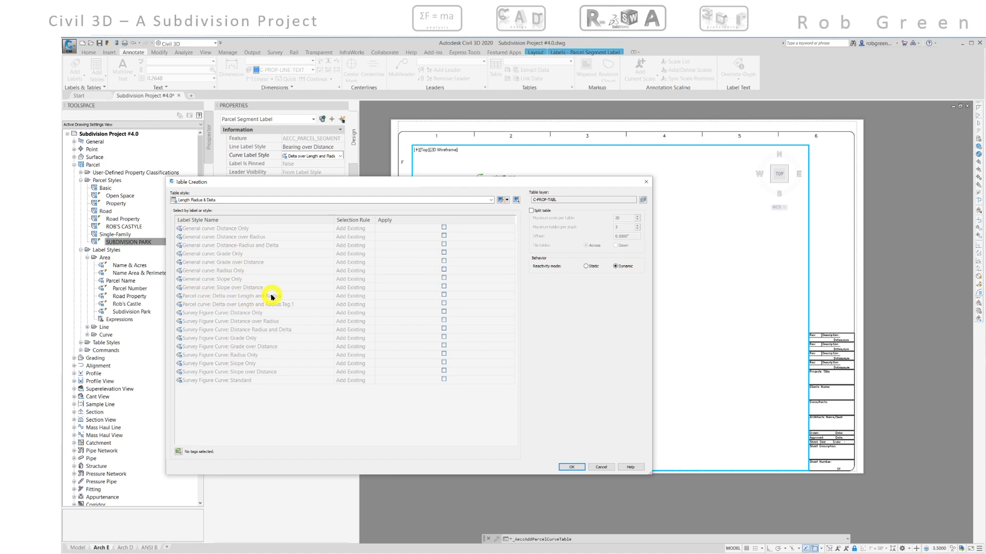
# Cancel the table creation and inspect the curve label style of a parcel curve label at the road intersection, widening the properties display
pyautogui.click(598, 467)
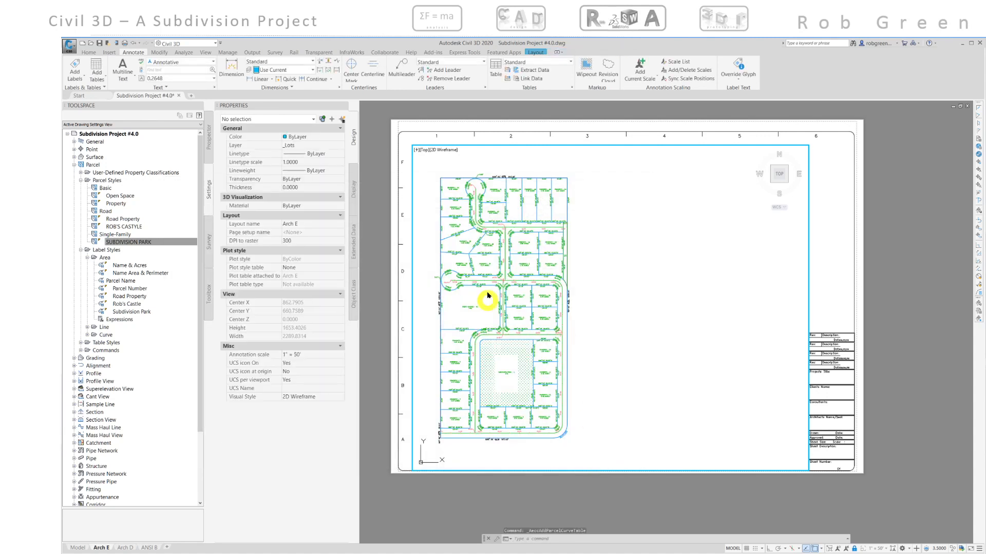
pyautogui.scroll(5, 493, 286)
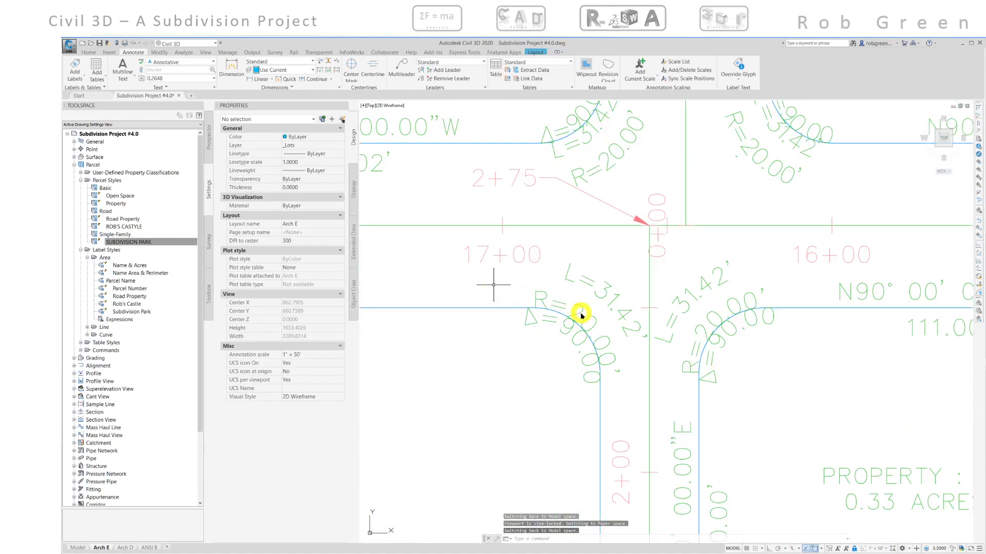
pyautogui.click(579, 313)
pyautogui.click(580, 311)
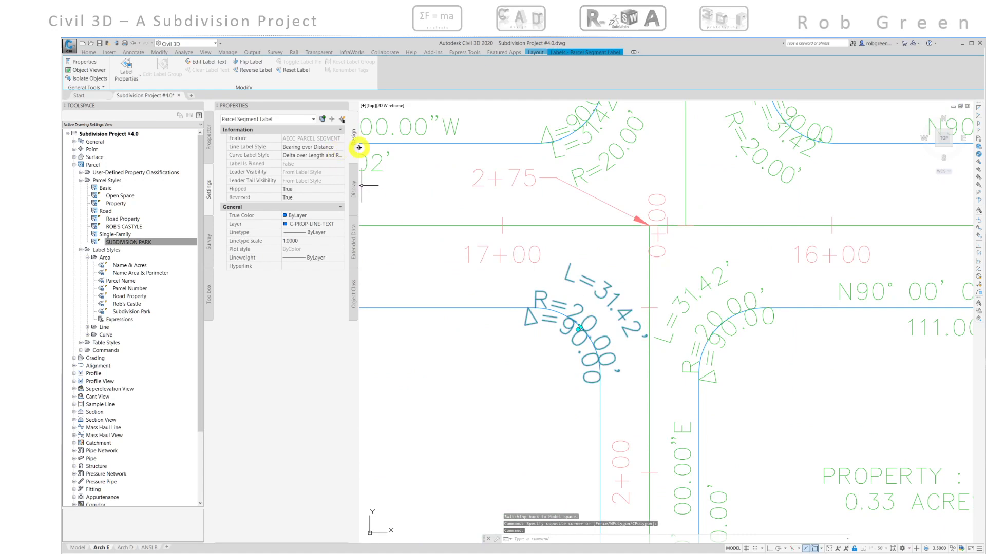
pyautogui.moveTo(358, 149); pyautogui.dragTo(395, 152)
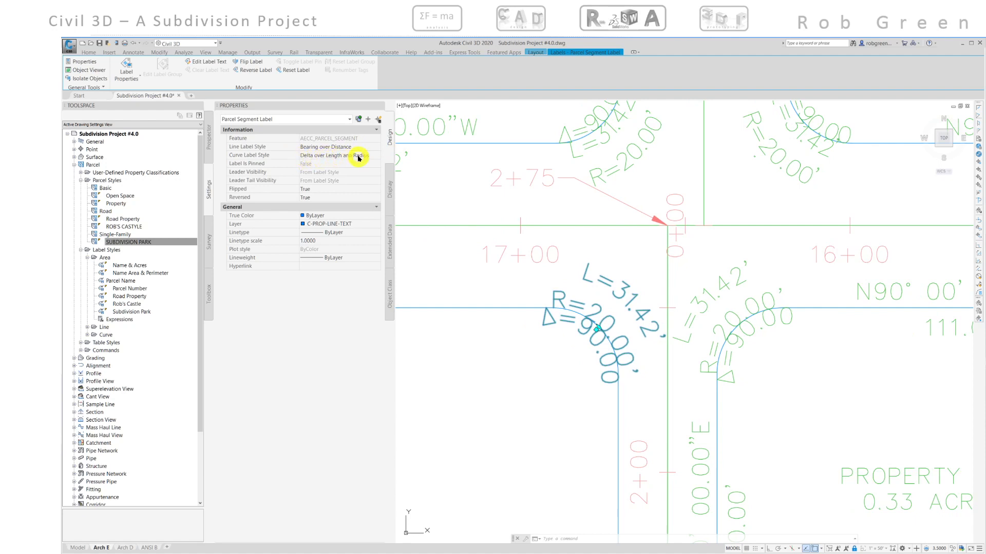
# Create an unsplit, dynamic parcel curve table with the Length Radius & Delta style, applied to Parcel curve: Delta over Length and Radius labels
pyautogui.click(133, 53)
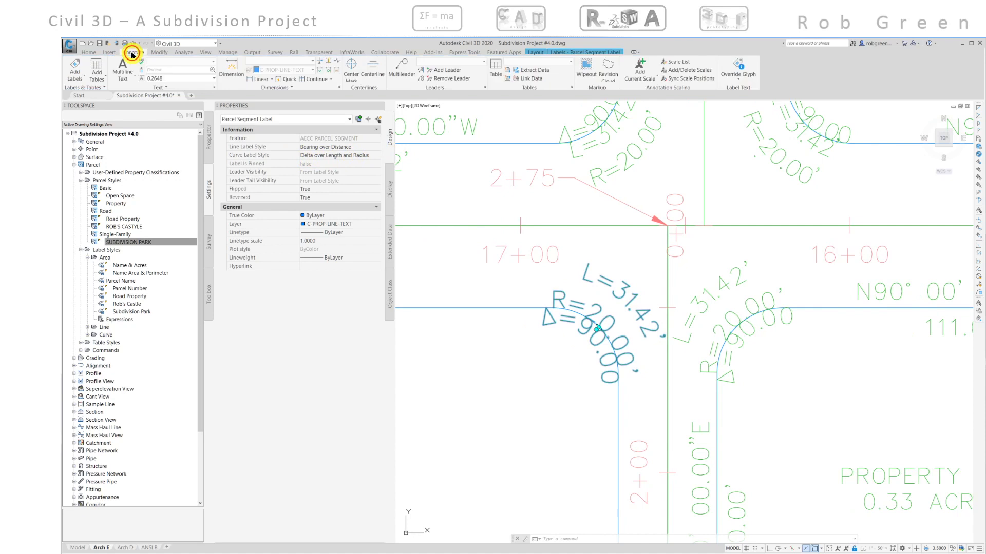
pyautogui.click(95, 66)
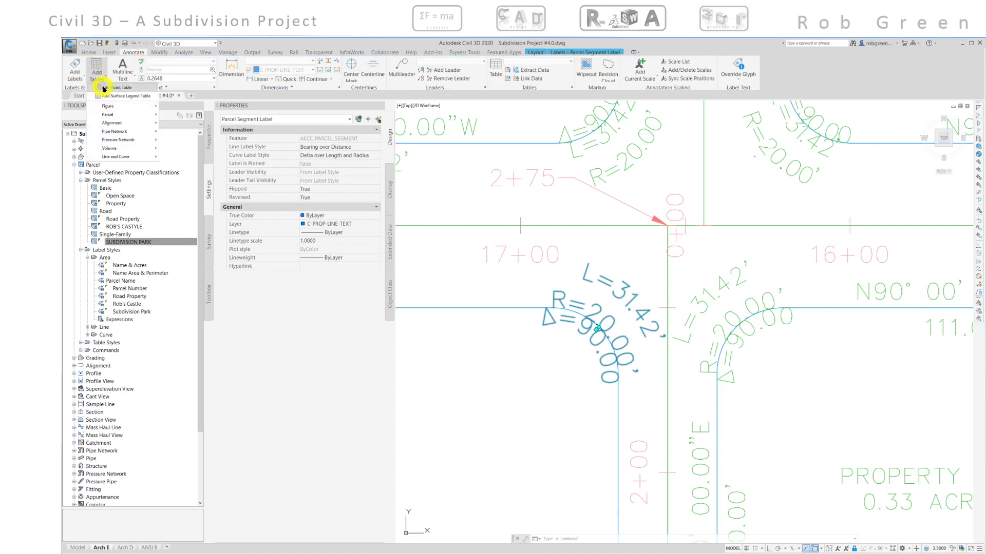
pyautogui.moveTo(114, 114)
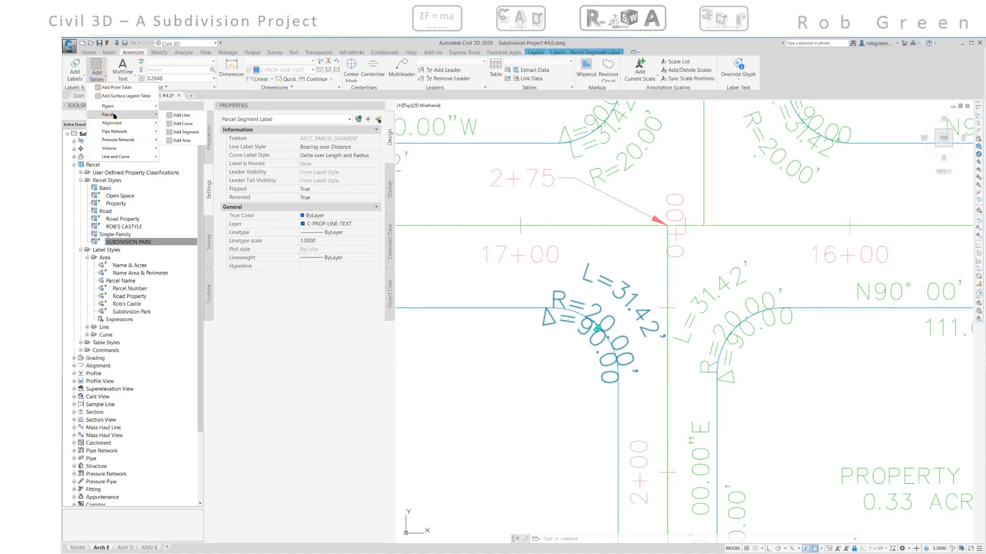
pyautogui.click(181, 123)
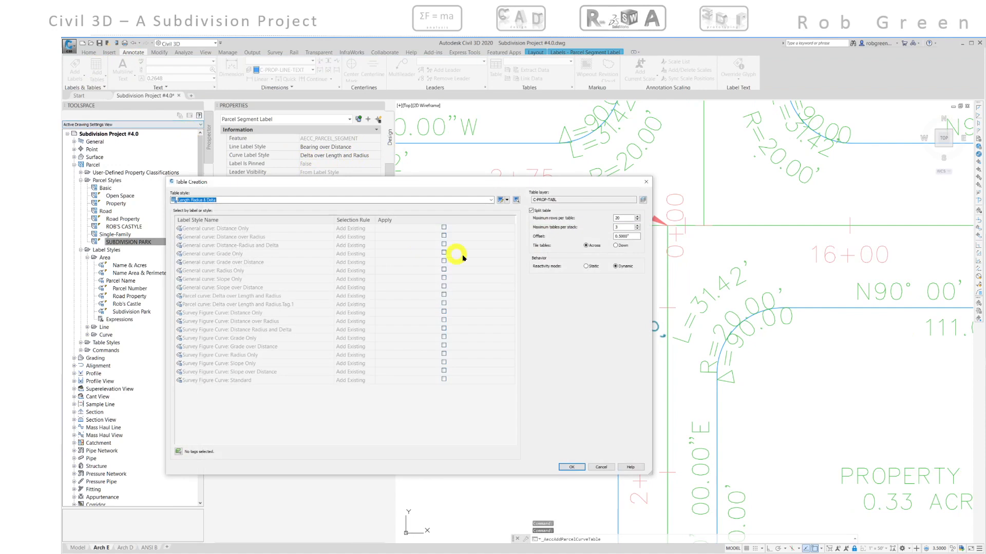
pyautogui.click(532, 211)
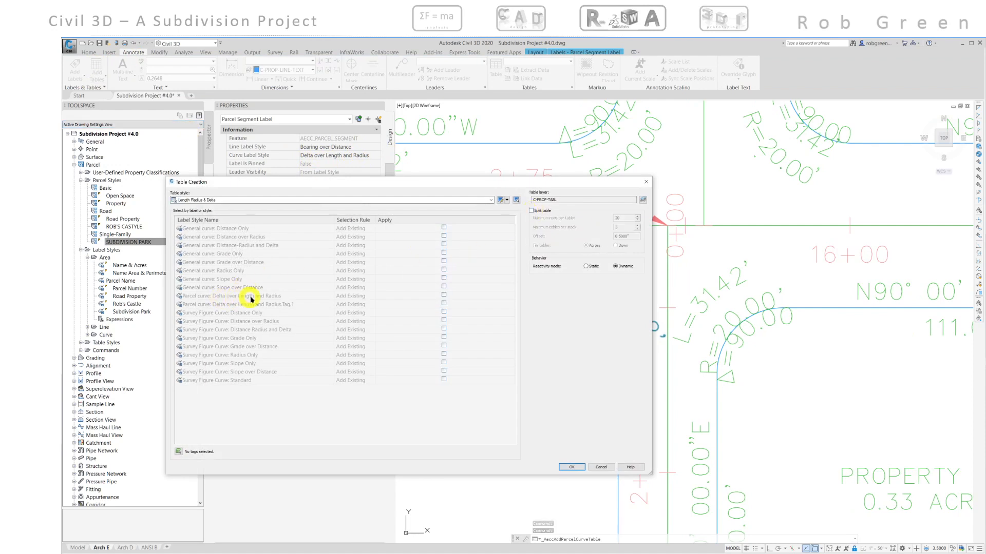
pyautogui.click(444, 296)
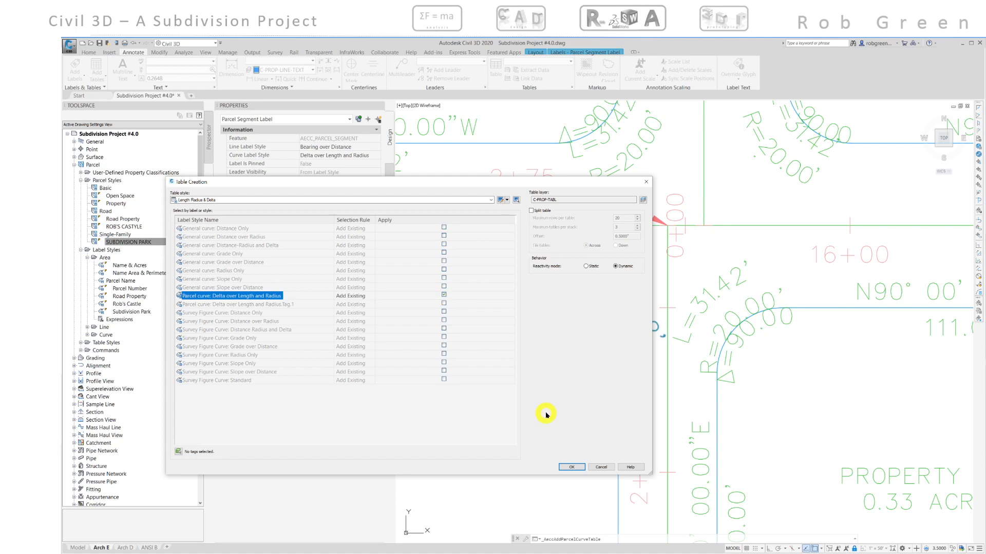
pyautogui.click(571, 468)
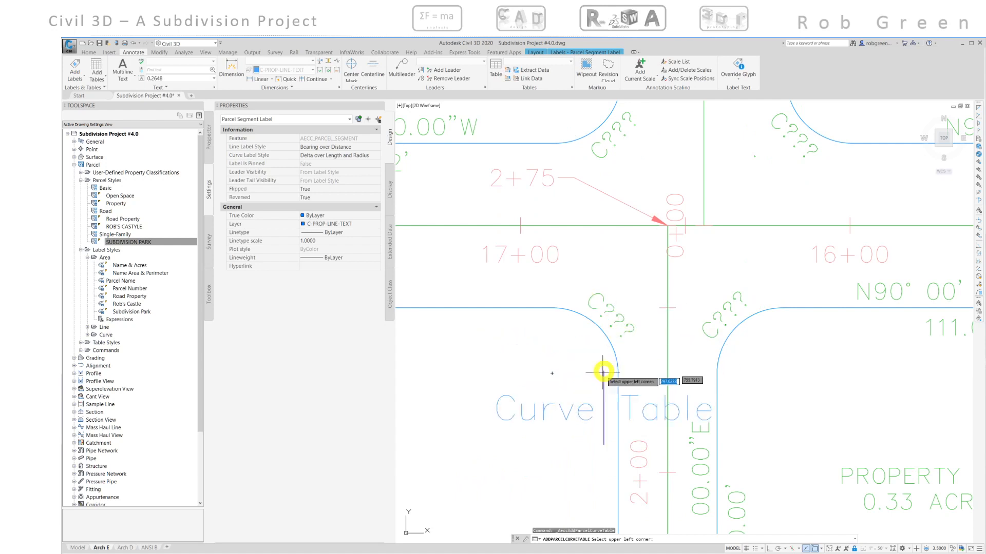
# Place the curve table in the empty area of the Arch E viewport, to the right of the subdivision
pyautogui.scroll(-6, 603, 372)
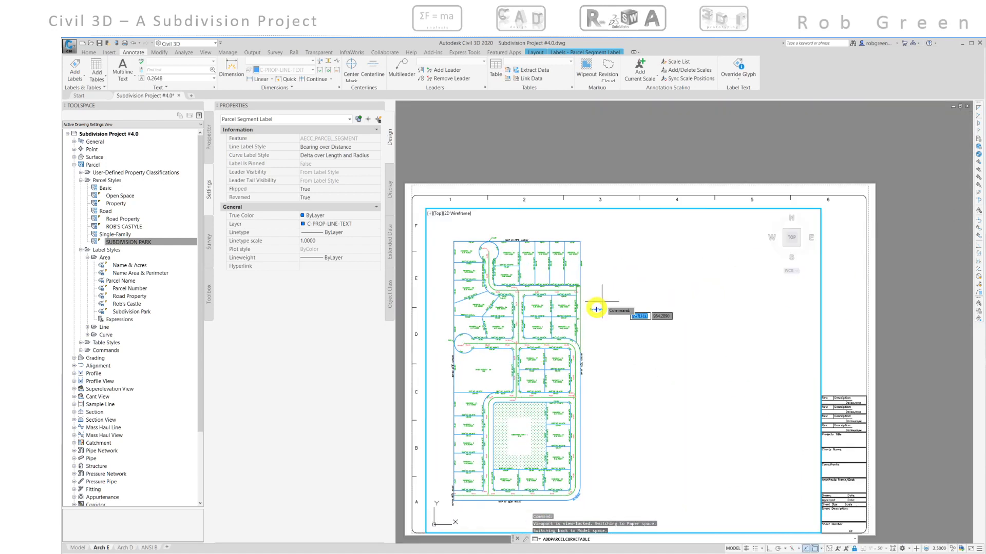
pyautogui.scroll(5, 590, 334)
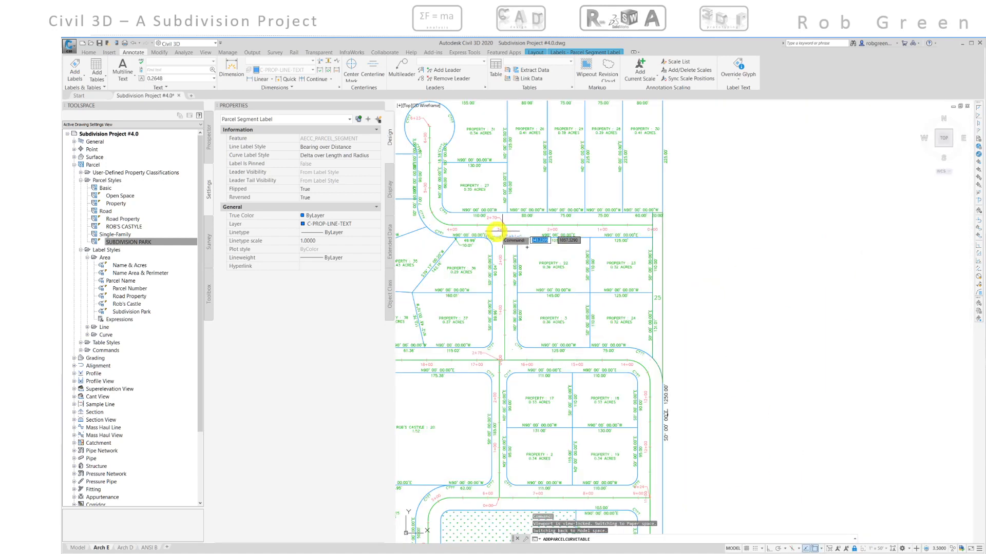
pyautogui.scroll(-5, 616, 267)
pyautogui.scroll(4, 591, 298)
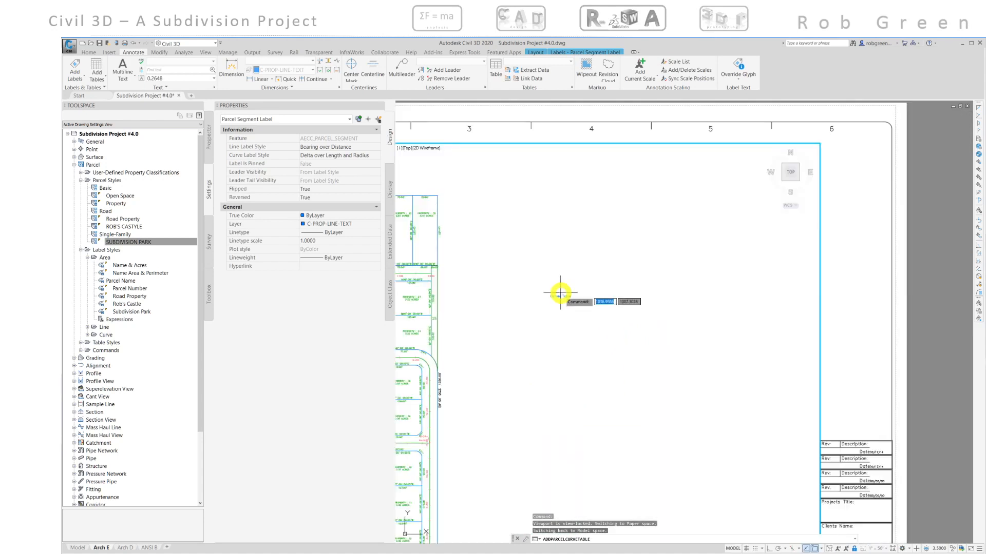
pyautogui.click(536, 198)
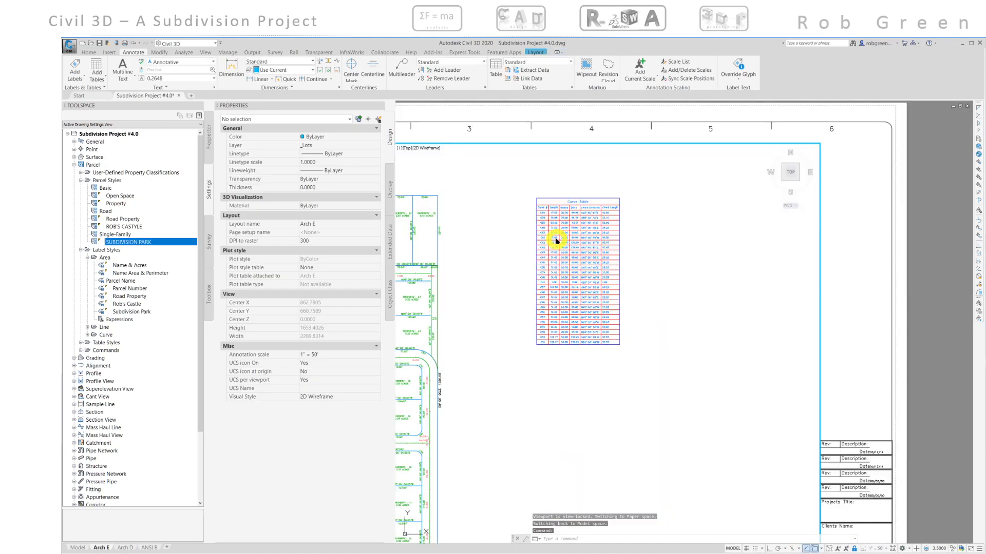
pyautogui.scroll(5, 558, 246)
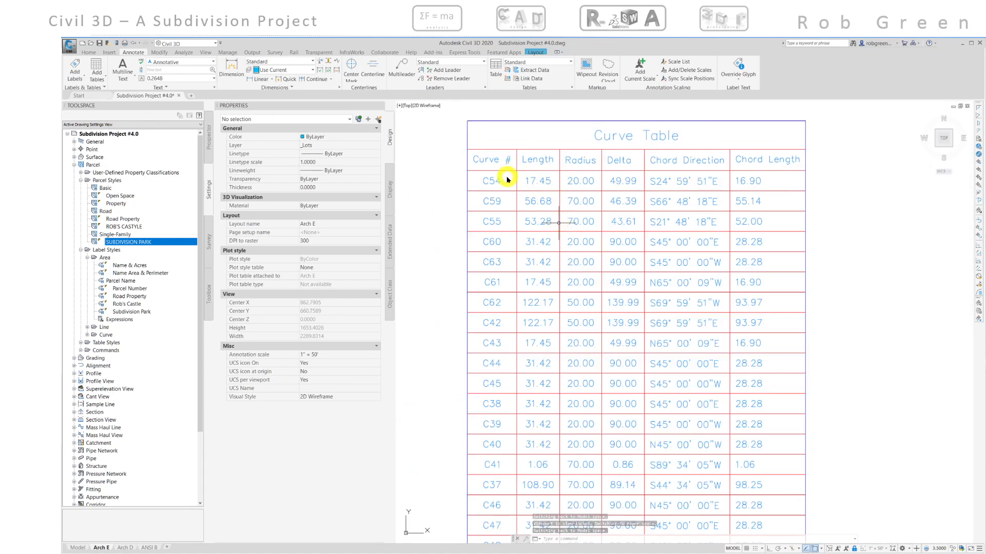
# Examine the curve tags at the road intersection and around the neighbouring lots against the entries in the curve table
pyautogui.scroll(-3, 502, 408)
pyautogui.moveTo(502, 410); pyautogui.dragTo(717, 287, button='middle')
pyautogui.moveTo(592, 325); pyautogui.dragTo(716, 286, button='middle')
pyautogui.scroll(5, 431, 414)
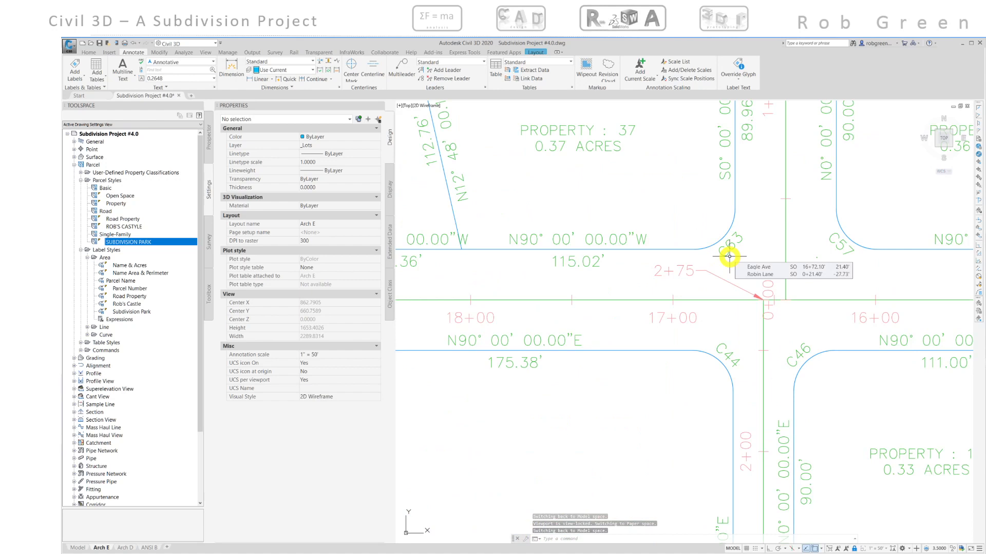
pyautogui.moveTo(729, 257); pyautogui.dragTo(682, 272, button='middle')
pyautogui.scroll(-4, 505, 334)
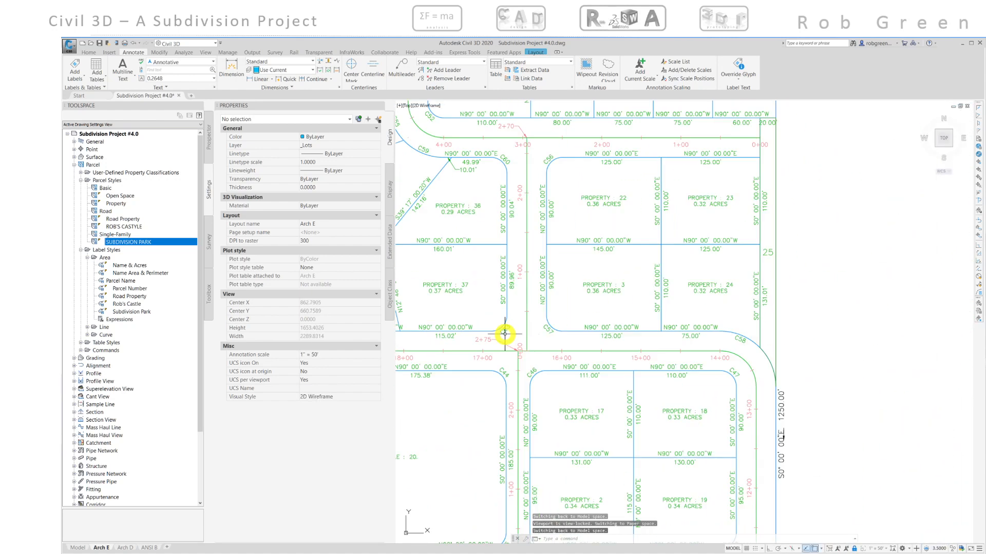
pyautogui.moveTo(505, 334); pyautogui.dragTo(438, 375, button='middle')
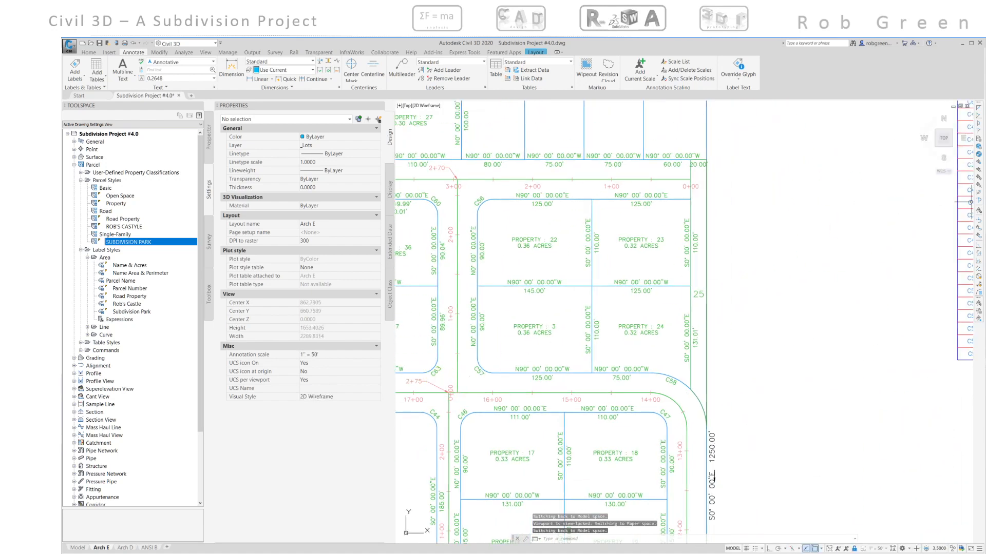
# Inspect the radius label on the outer boundary curve beside Property 13, the adjoining boundary line labels and the overall Arch E sheet
pyautogui.scroll(-4, 769, 288)
pyautogui.moveTo(658, 299); pyautogui.dragTo(531, 272, button='middle')
pyautogui.moveTo(576, 363); pyautogui.dragTo(549, 246, button='middle')
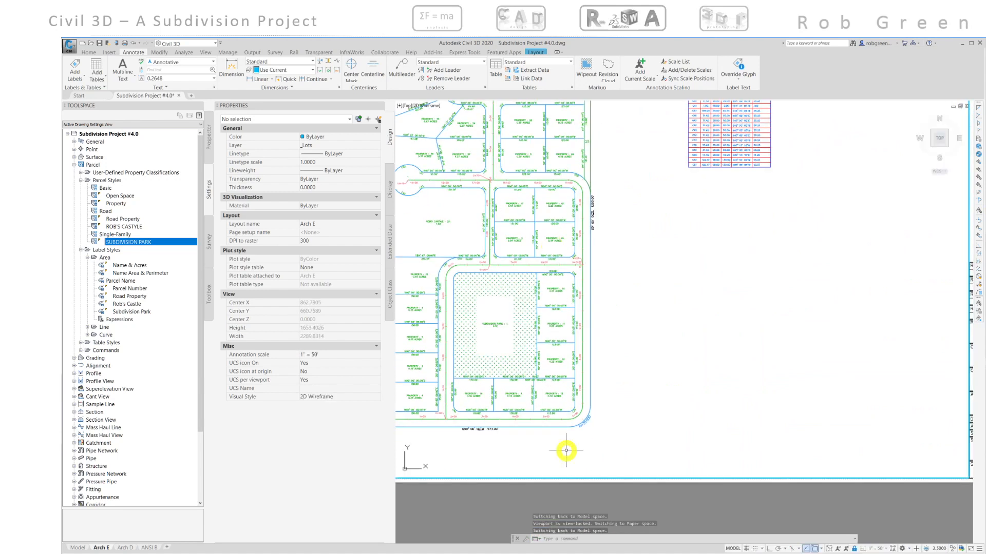
pyautogui.scroll(2, 573, 447)
pyautogui.scroll(3, 573, 447)
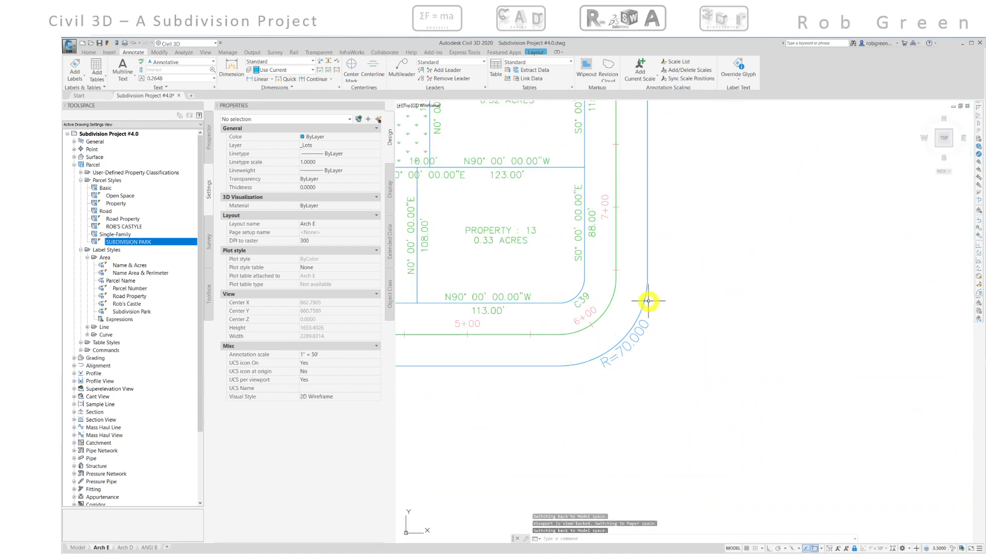
pyautogui.moveTo(605, 364)
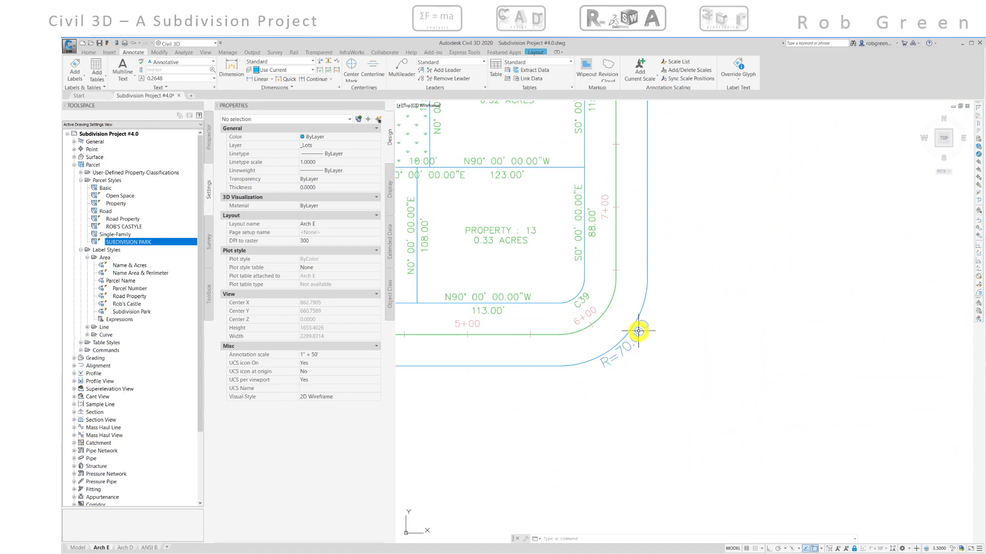
pyautogui.scroll(-4, 607, 363)
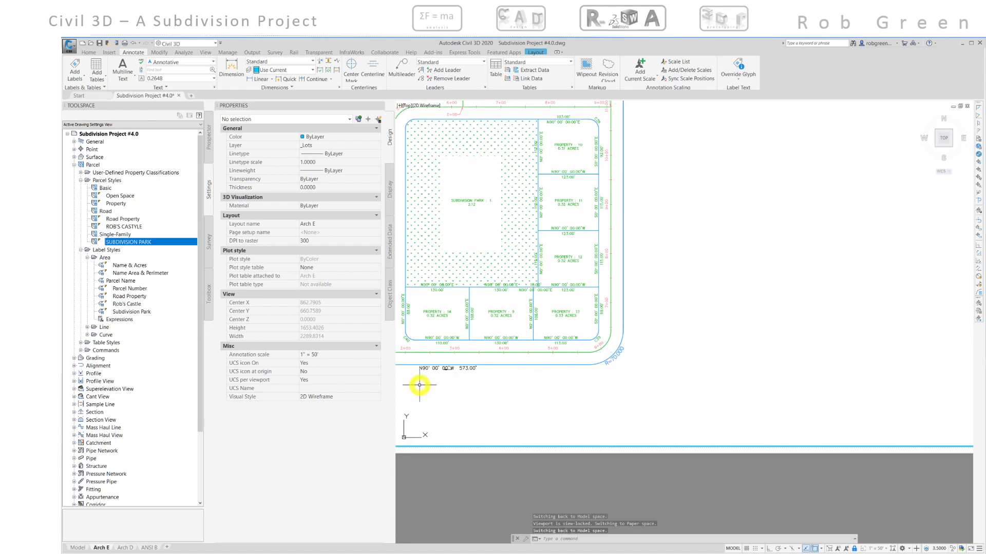
pyautogui.moveTo(440, 391); pyautogui.dragTo(544, 407, button='middle')
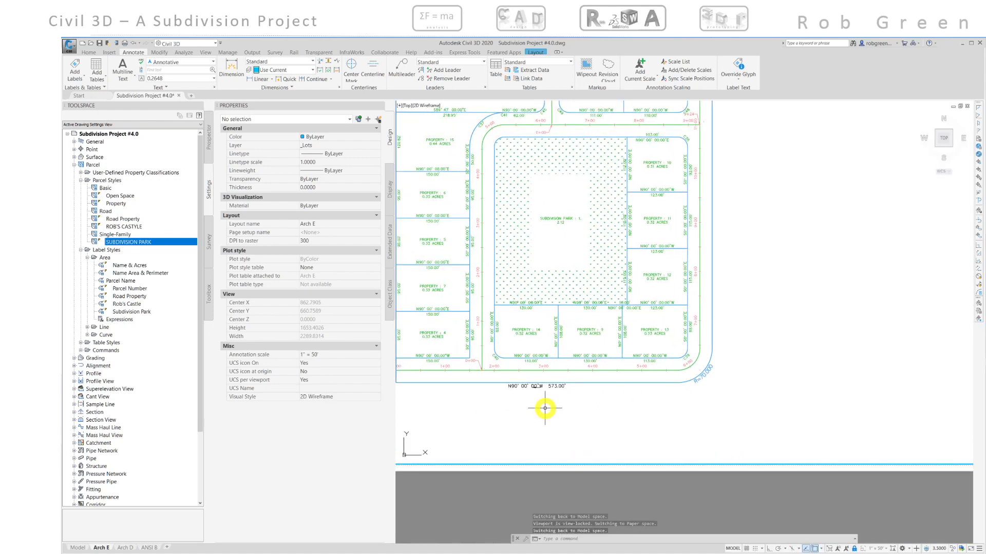
pyautogui.moveTo(708, 383)
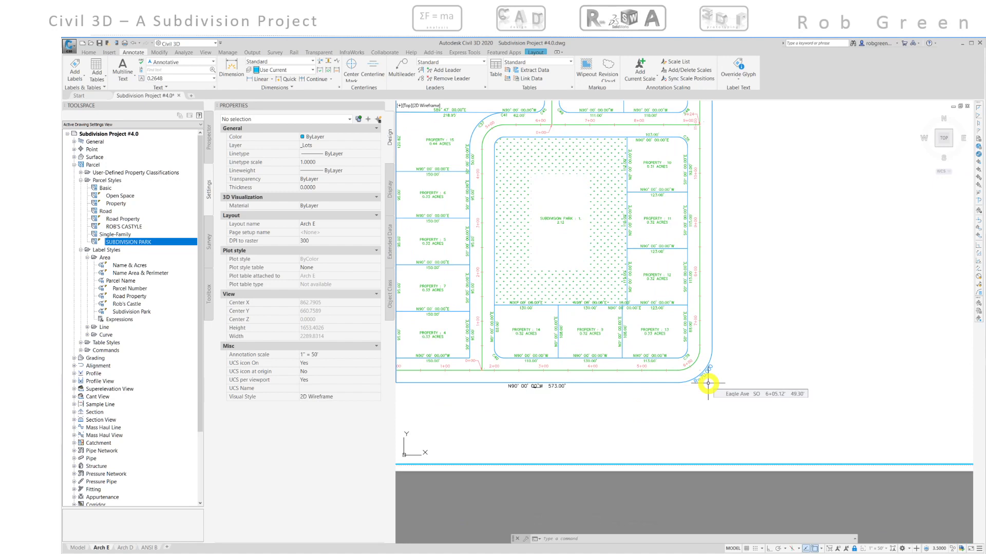
pyautogui.scroll(-5, 708, 383)
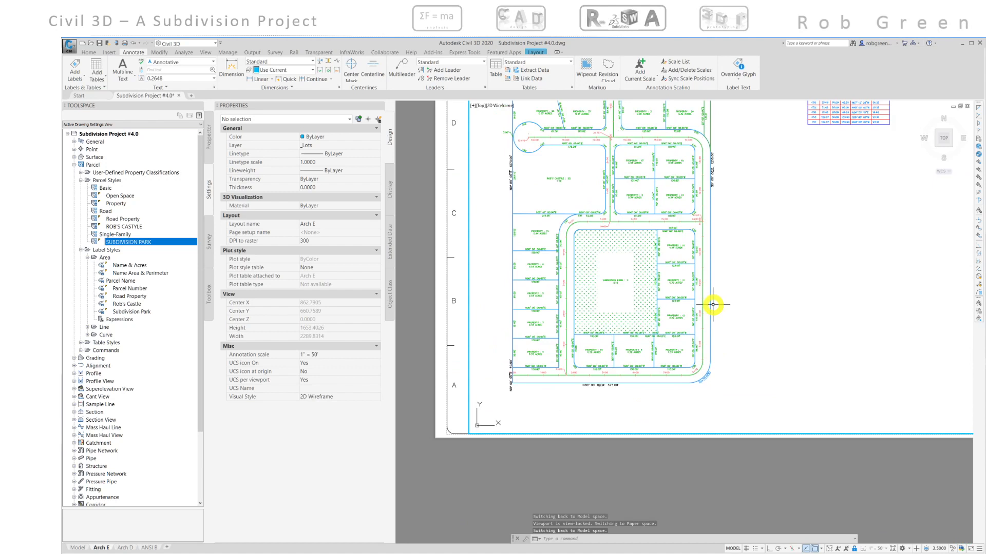
pyautogui.moveTo(671, 378); pyautogui.dragTo(637, 344, button='middle')
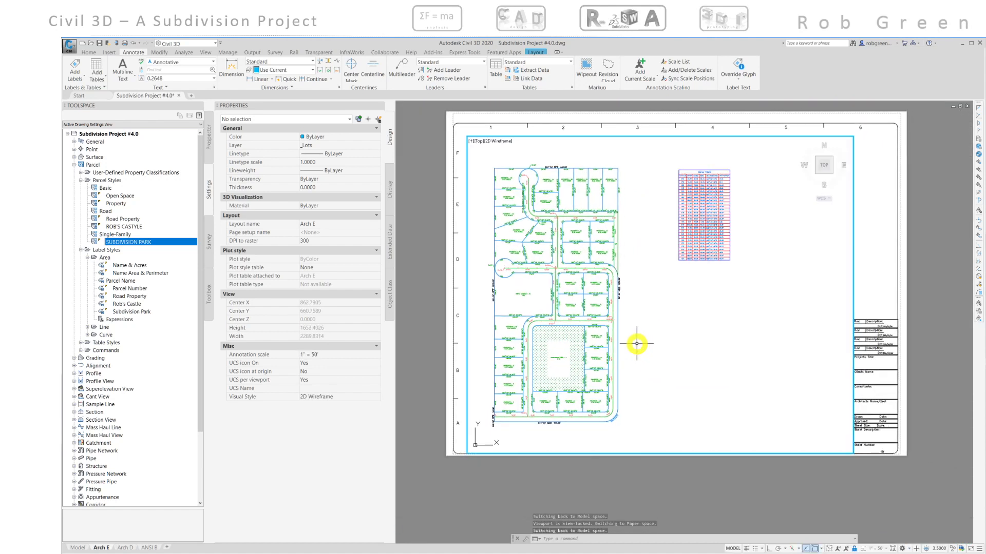
pyautogui.moveTo(636, 344)
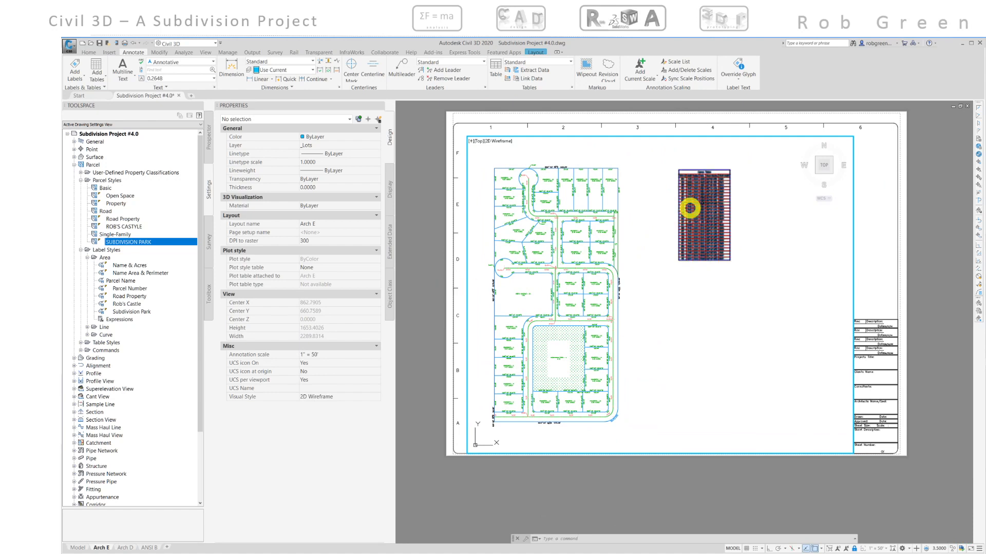
# Move the curve table closer to the east side of the subdivision and return to paper space
pyautogui.click(710, 208)
pyautogui.scroll(4, 675, 193)
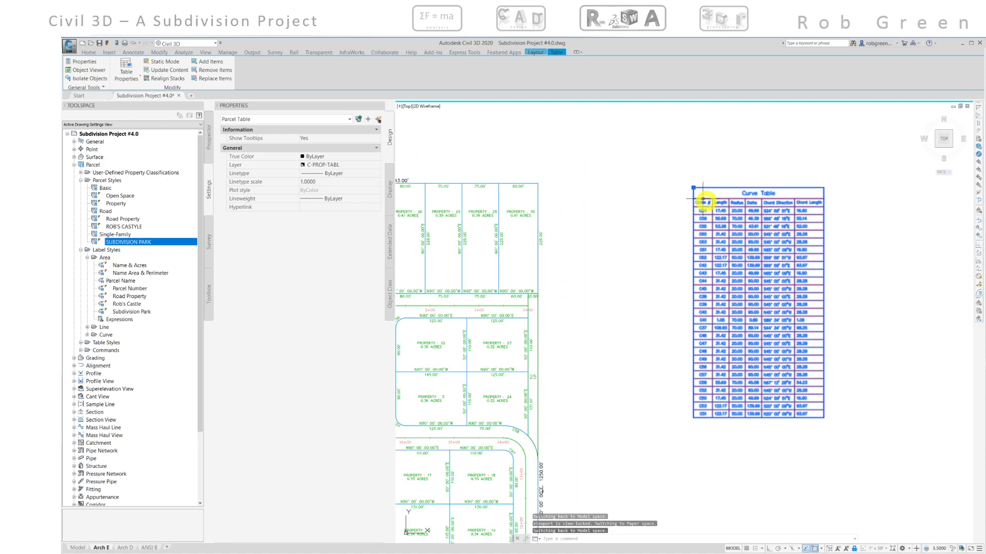
pyautogui.click(693, 188)
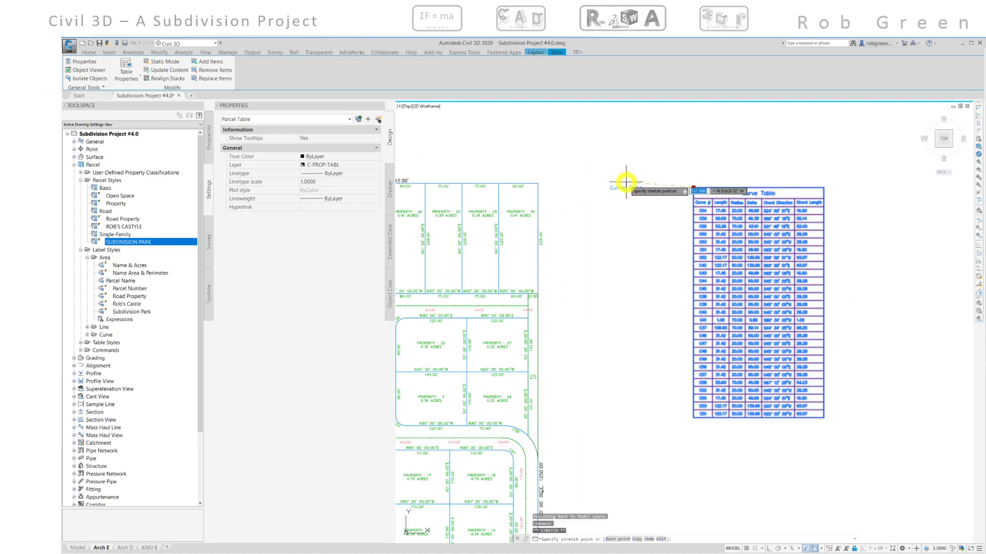
pyautogui.click(626, 182)
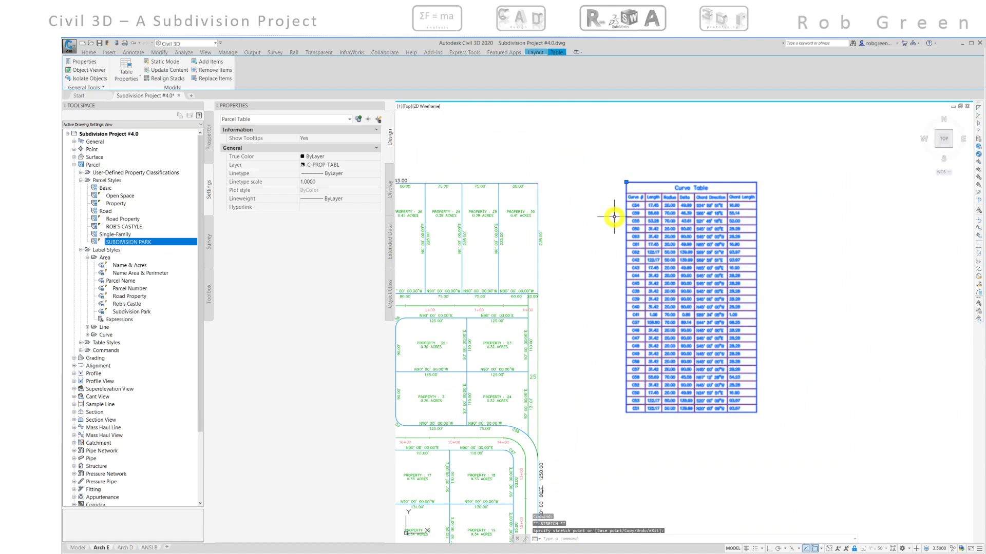
pyautogui.scroll(-3, 611, 220)
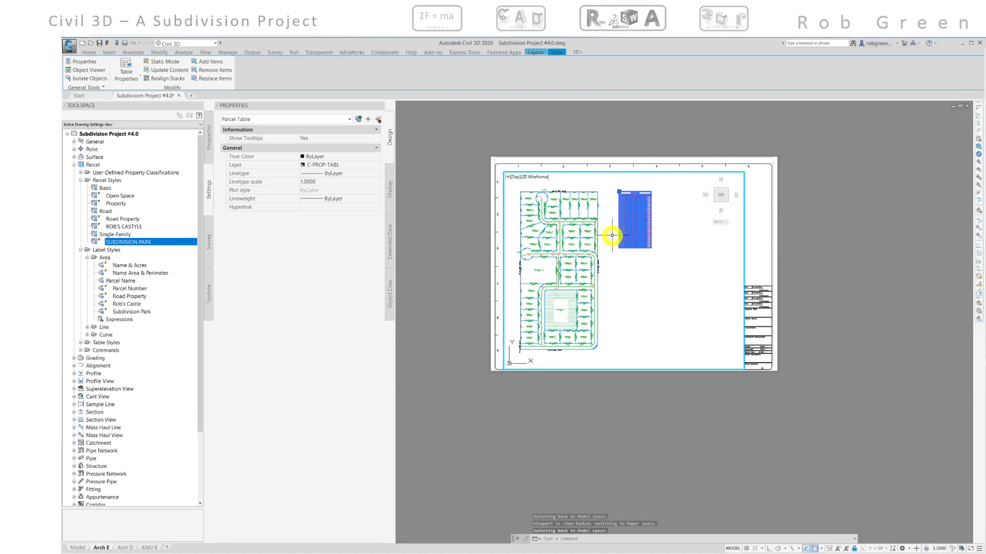
pyautogui.doubleClick(467, 159)
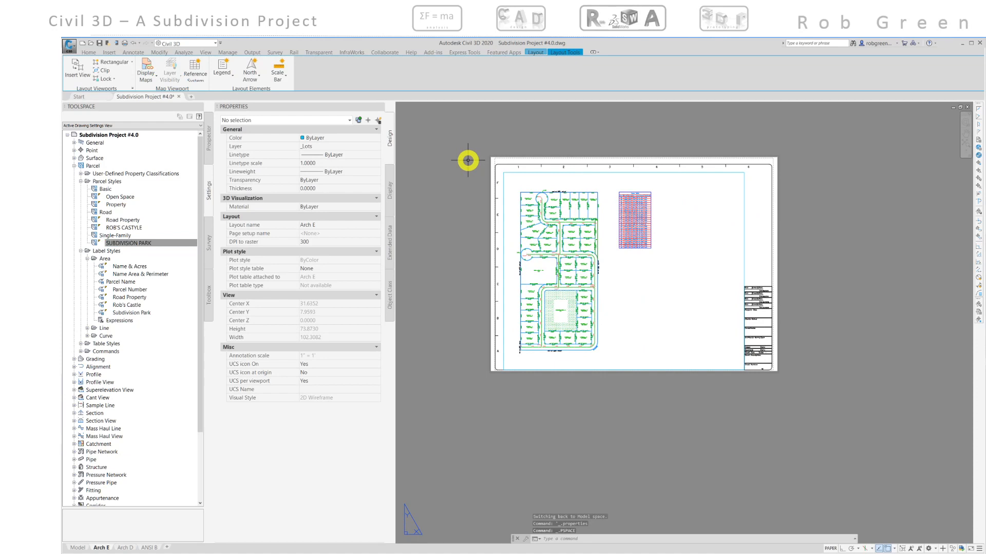
pyautogui.moveTo(466, 158); pyautogui.dragTo(473, 174, button='middle')
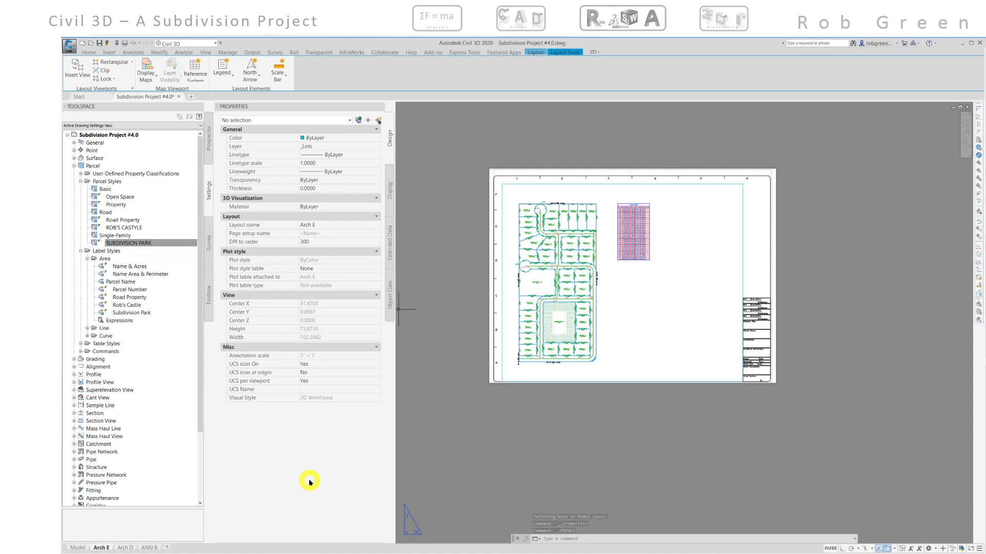
# Modify the Arch E page setup to use the Grayscale.ctb plot style table and display plot styles in the layout
pyautogui.rightClick(105, 547)
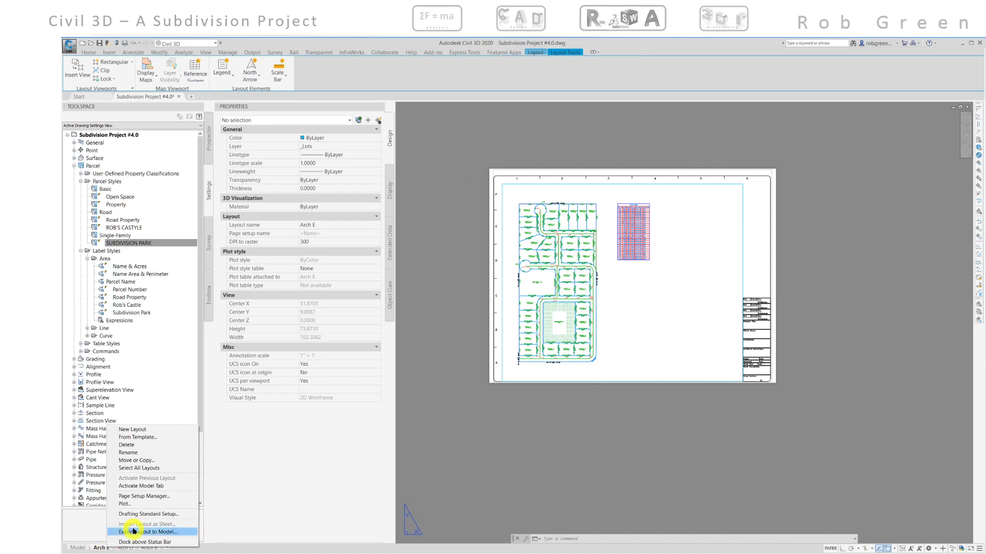
pyautogui.click(148, 497)
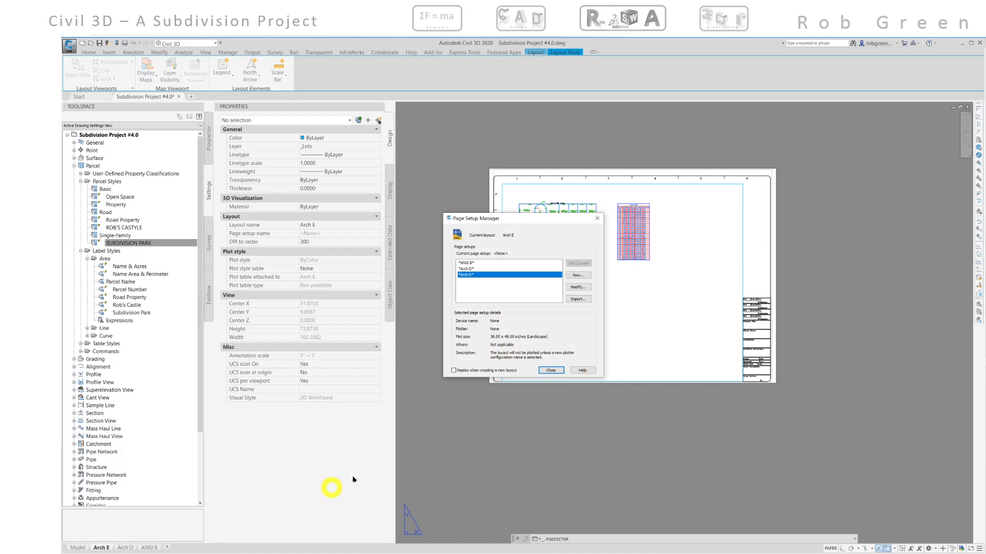
pyautogui.click(577, 288)
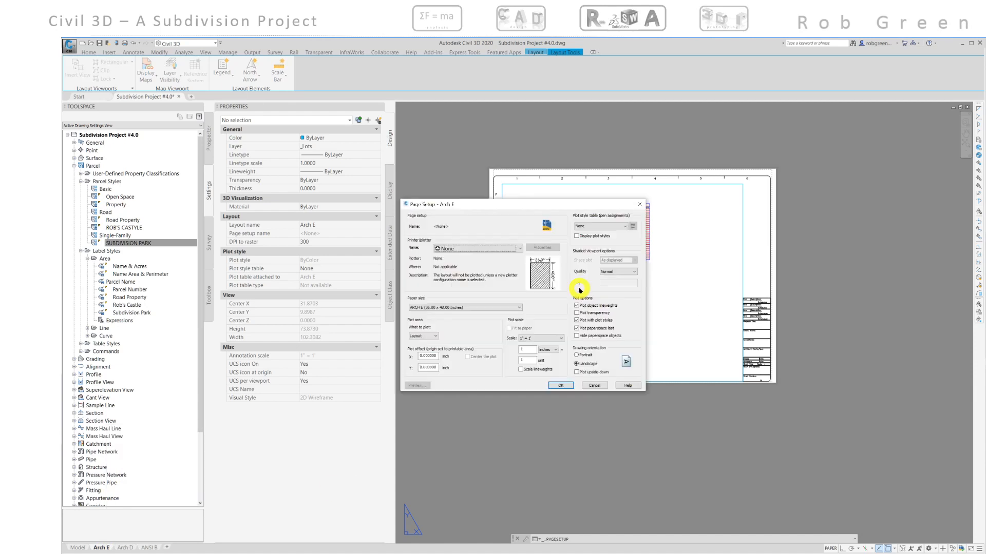
pyautogui.click(608, 226)
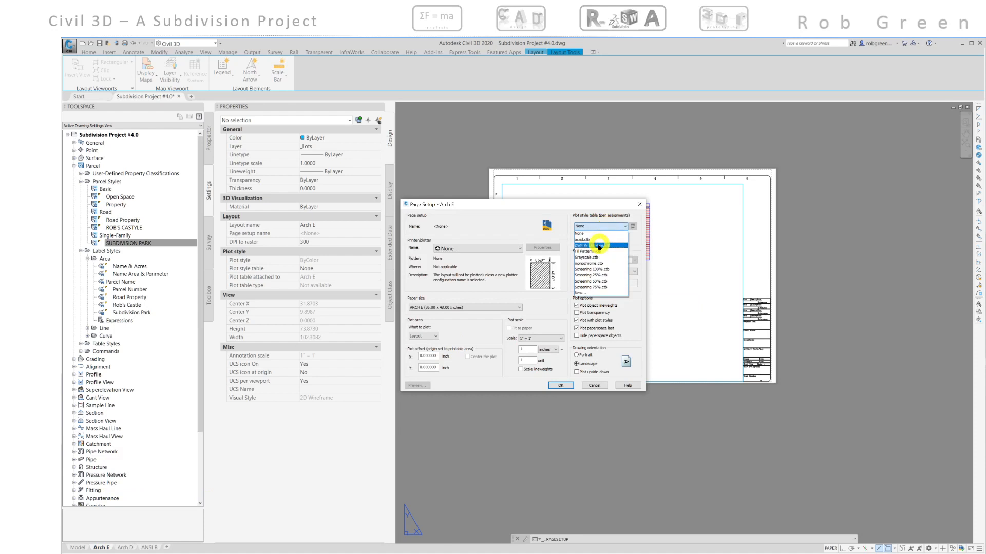
pyautogui.click(590, 259)
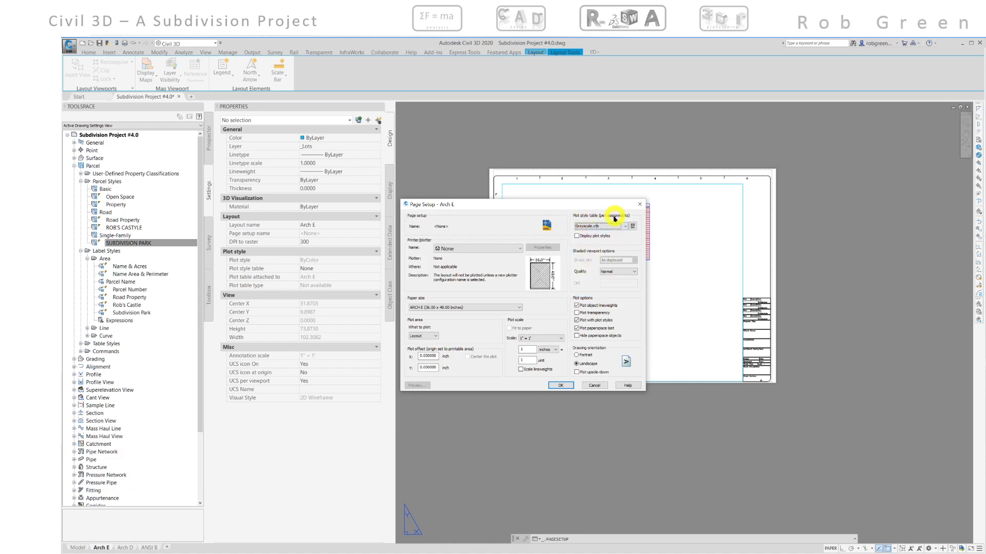
pyautogui.click(576, 237)
pyautogui.moveTo(575, 208); pyautogui.dragTo(400, 189)
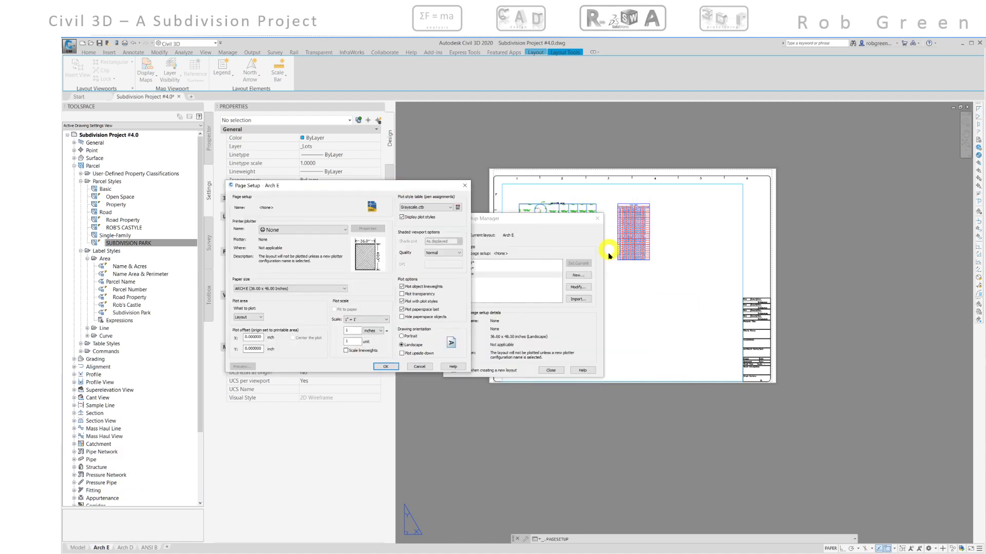
pyautogui.click(386, 367)
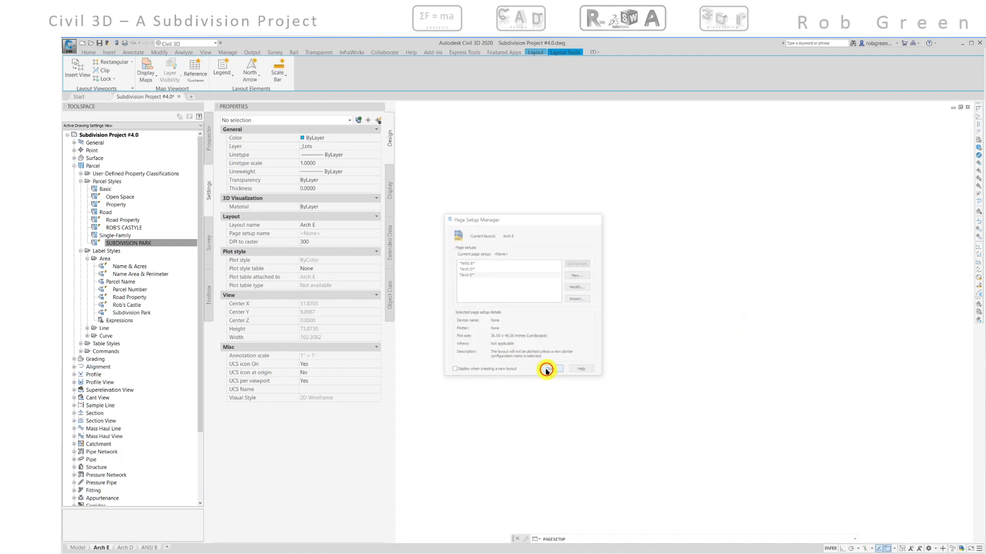
pyautogui.click(538, 371)
# Examine the grayscale display of the subdivision's lots, road and curve labels, curve table and the full Arch E sheet
pyautogui.scroll(5, 569, 299)
pyautogui.scroll(3, 569, 299)
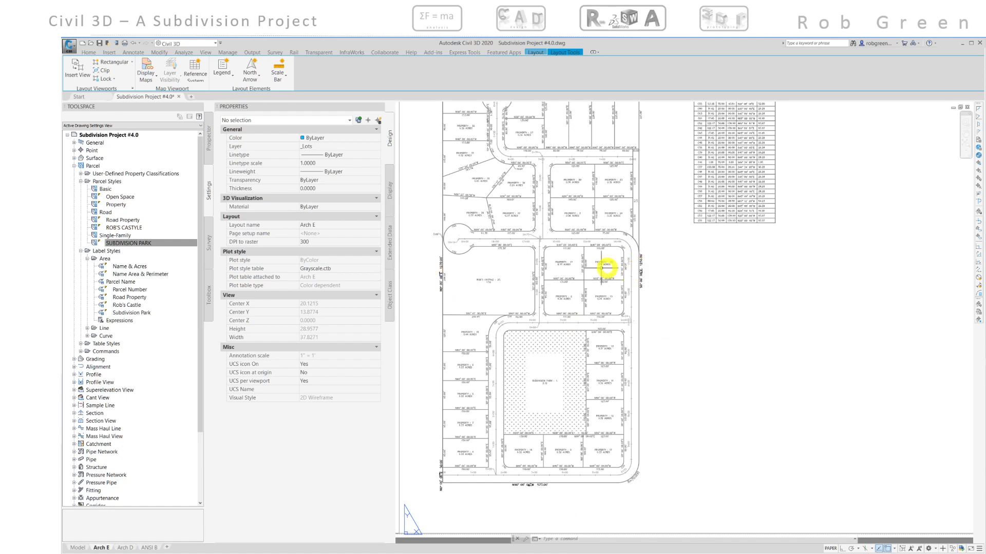
pyautogui.moveTo(558, 302); pyautogui.dragTo(560, 374, button='middle')
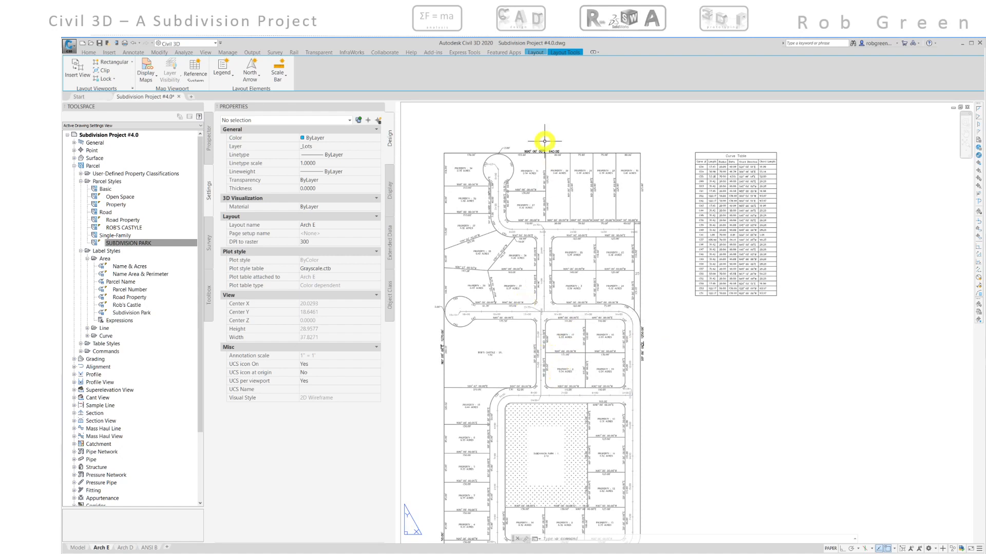
pyautogui.moveTo(542, 151)
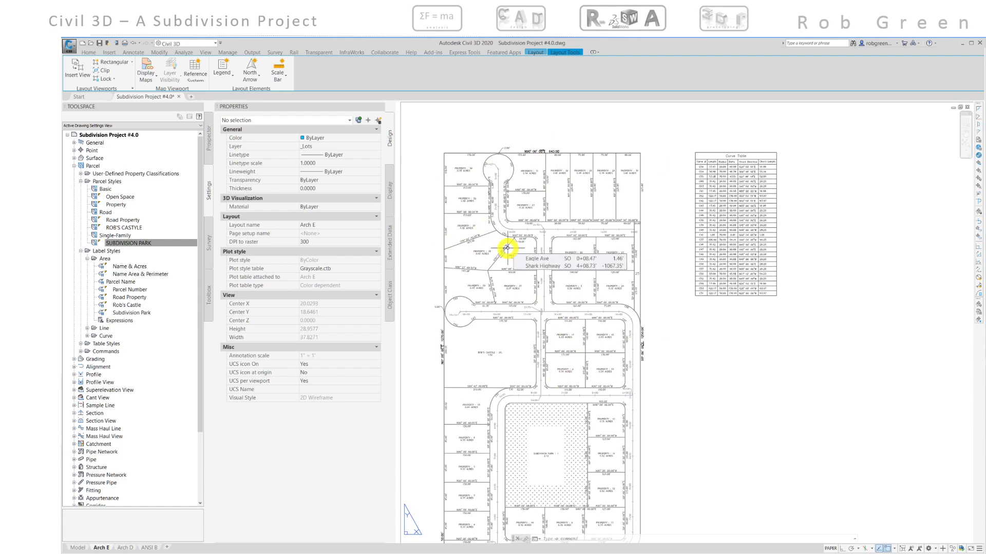
pyautogui.moveTo(507, 248); pyautogui.dragTo(507, 252, button='middle')
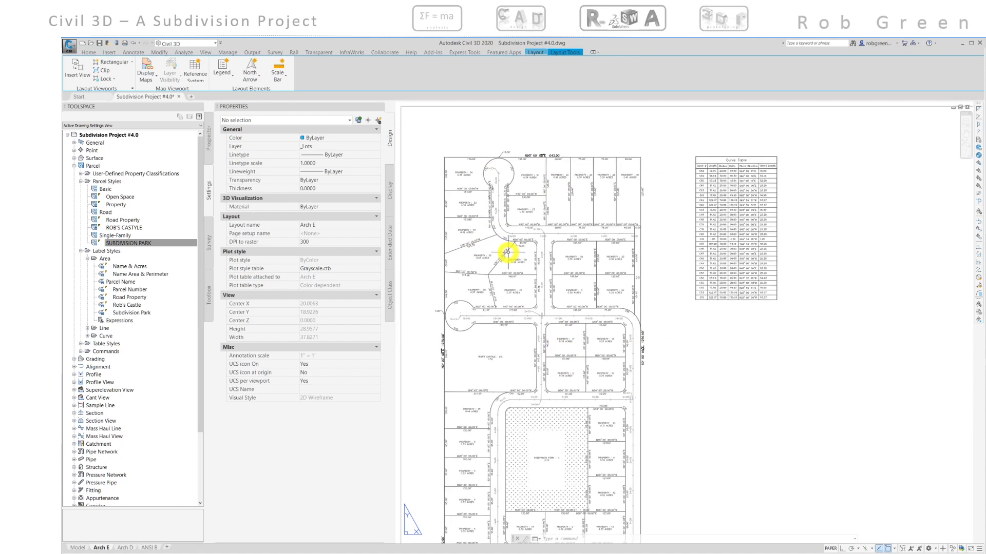
pyautogui.scroll(5, 502, 203)
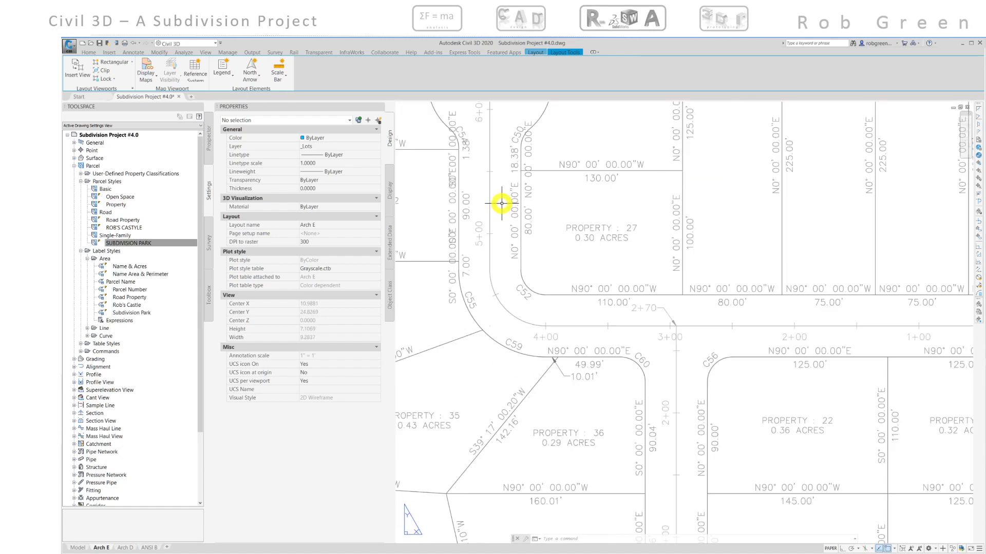
pyautogui.scroll(2, 501, 203)
pyautogui.scroll(-2, 501, 203)
pyautogui.moveTo(502, 203); pyautogui.dragTo(509, 258, button='middle')
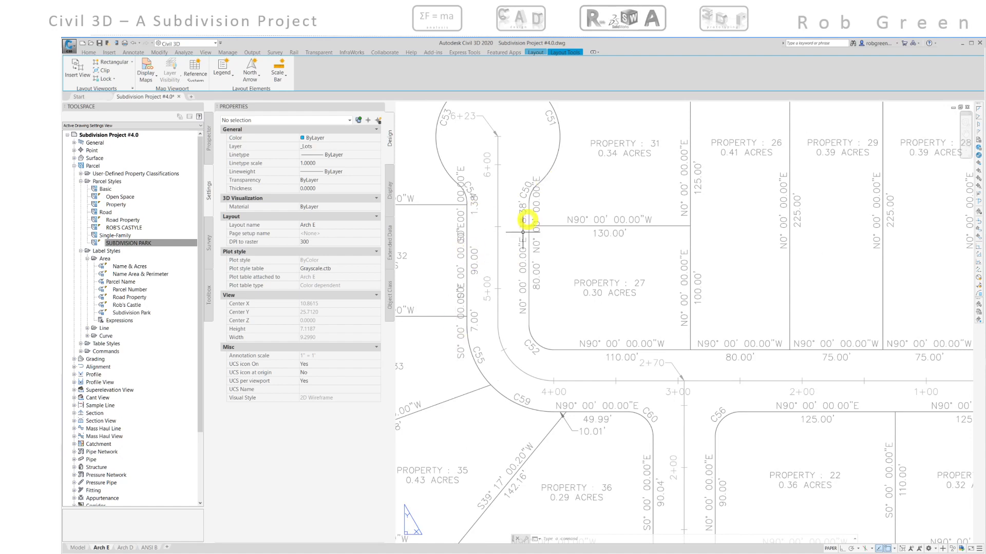
pyautogui.moveTo(515, 266)
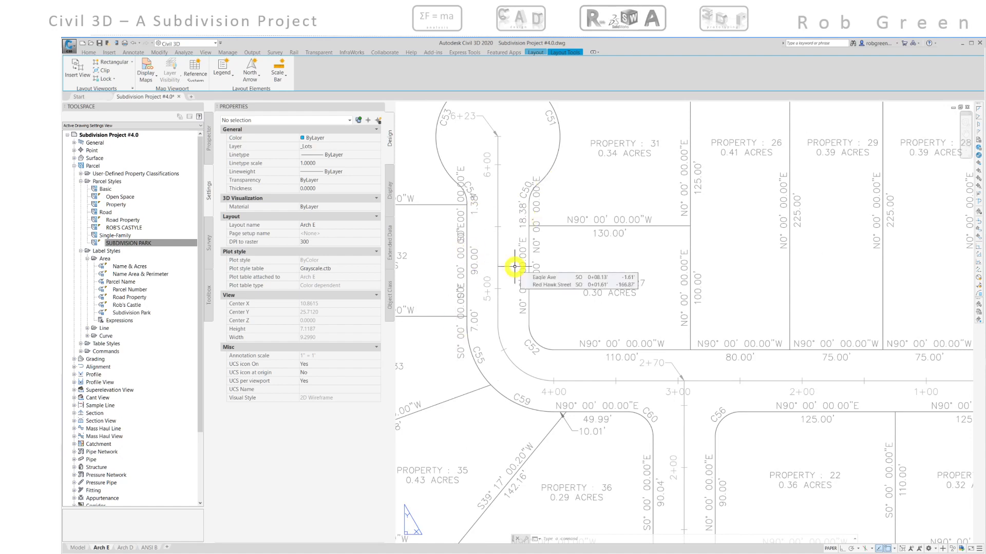
pyautogui.scroll(-5, 515, 266)
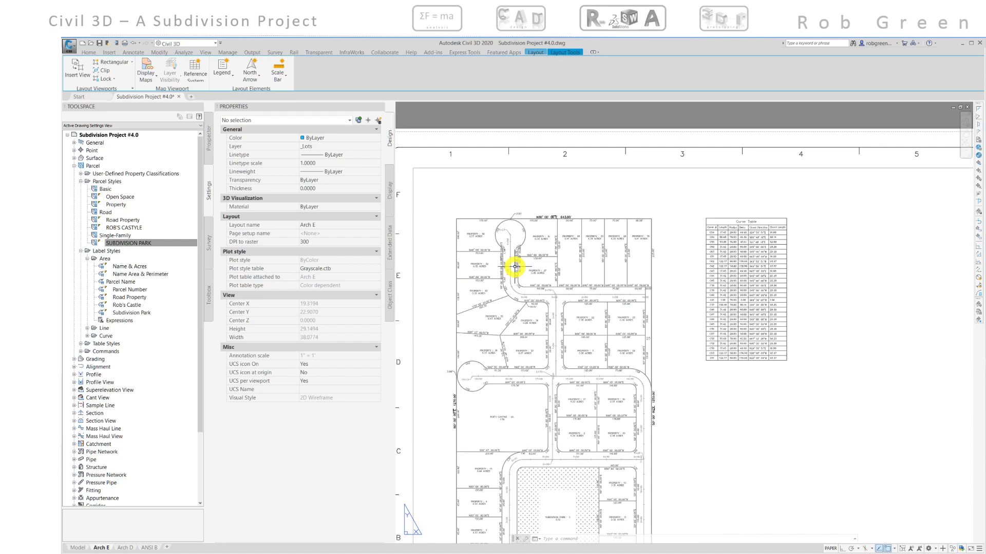
pyautogui.scroll(-3, 555, 262)
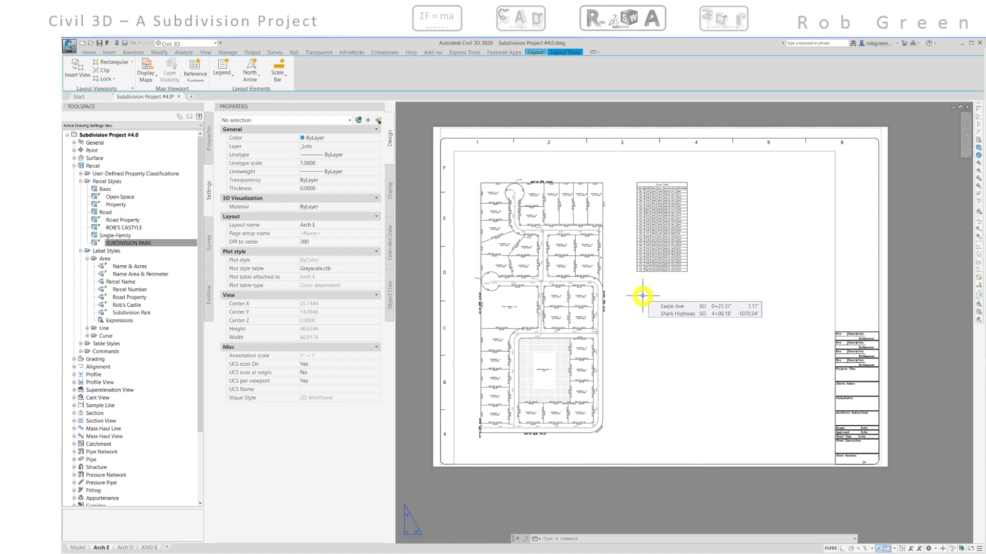
# Review the drawing's layer list with its colors and descriptions in the Layer Properties Manager, and close the manager
pyautogui.click(85, 54)
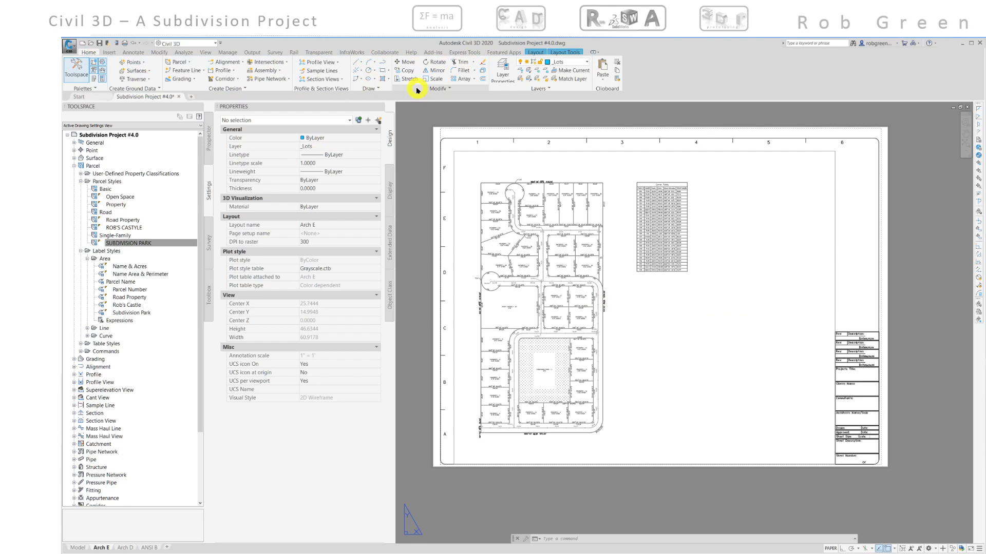
pyautogui.click(502, 68)
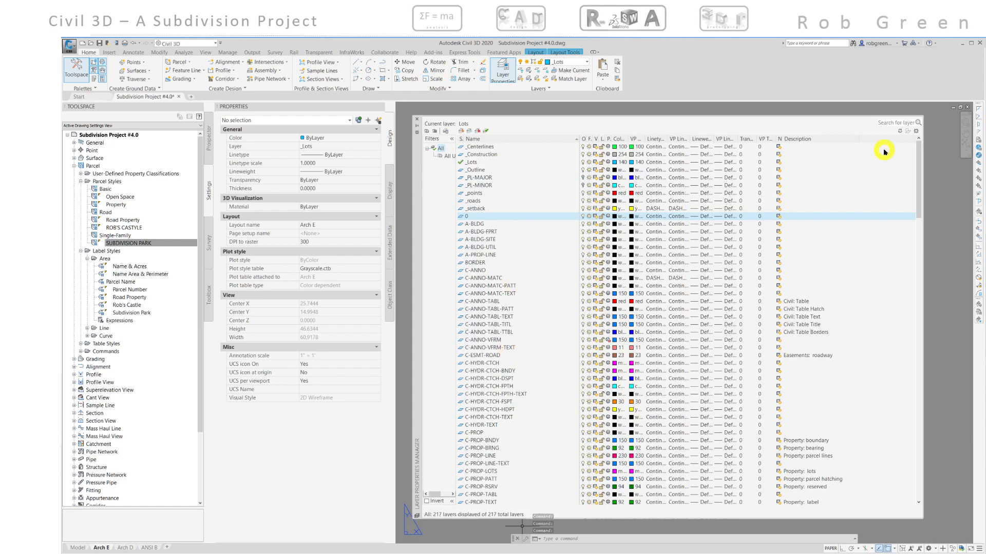
pyautogui.click(919, 139)
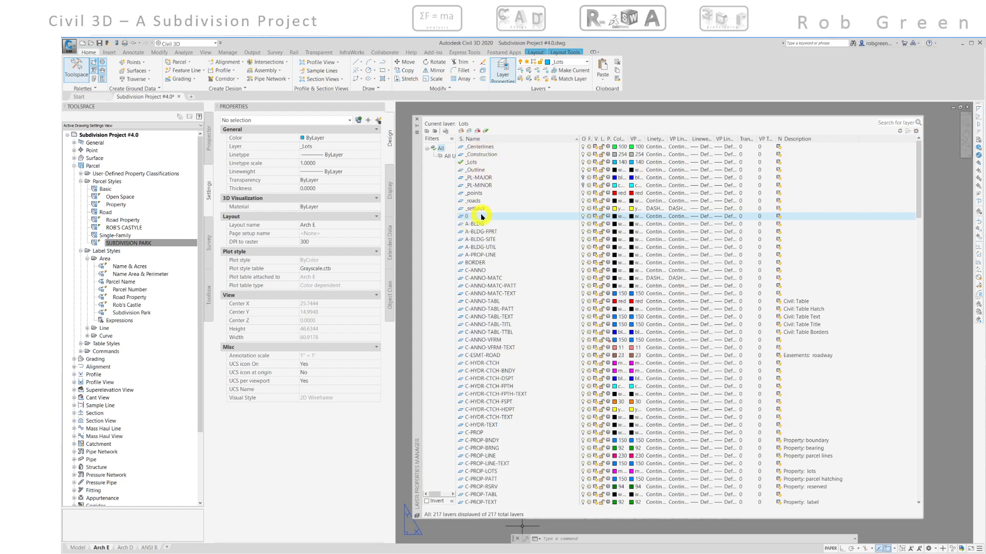
pyautogui.click(417, 119)
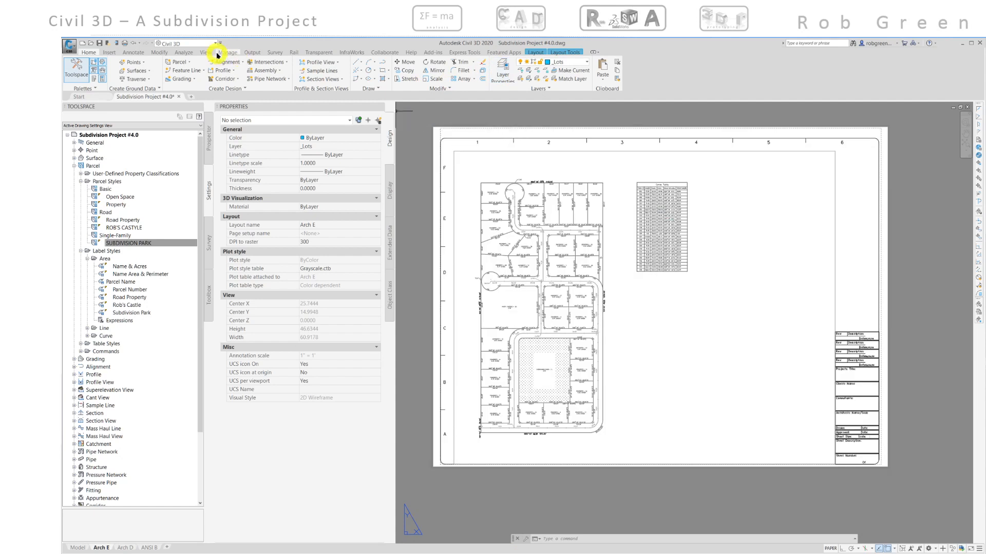
# Examine the available creation commands for parcels, alignments, intersections, corridors, grading and feature lines without starting any of them
pyautogui.click(190, 63)
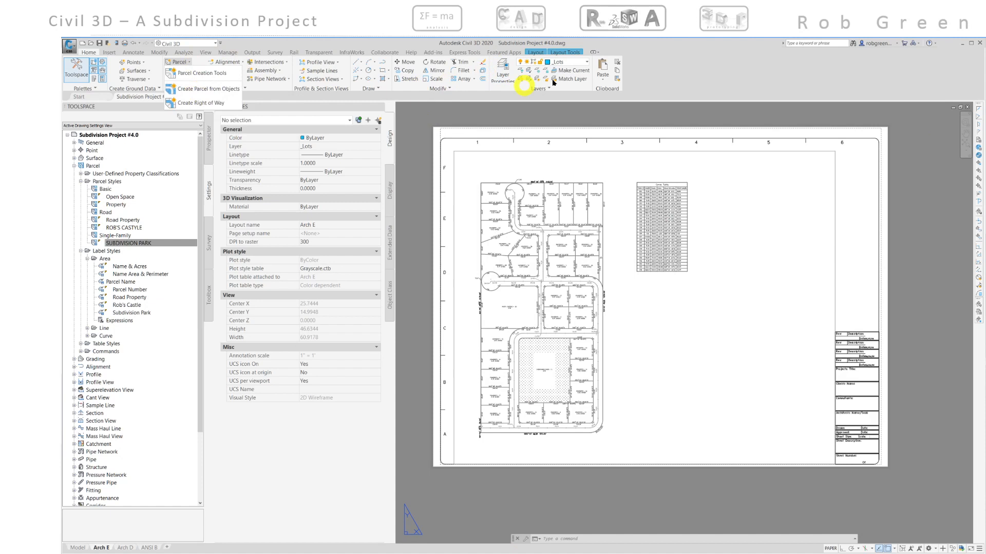
pyautogui.click(243, 62)
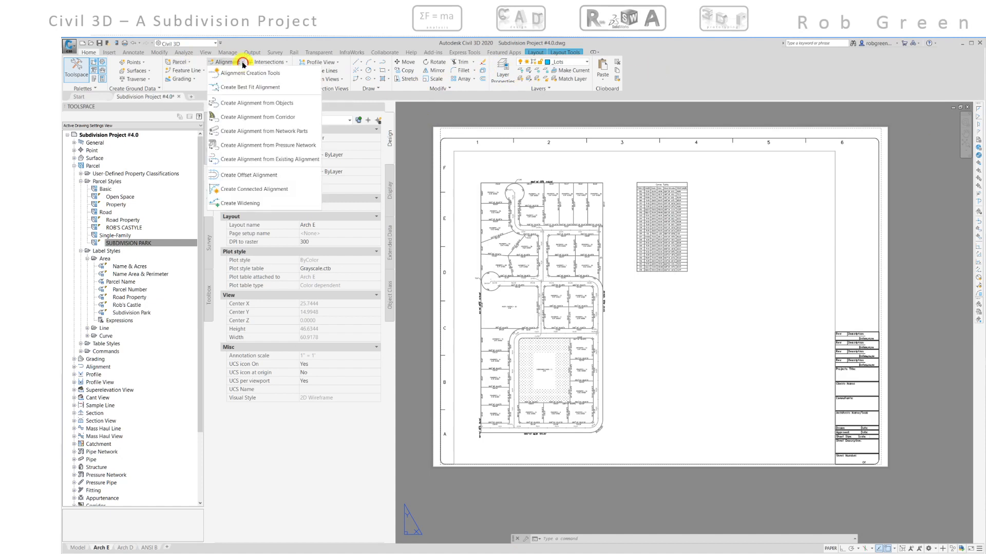
pyautogui.click(684, 70)
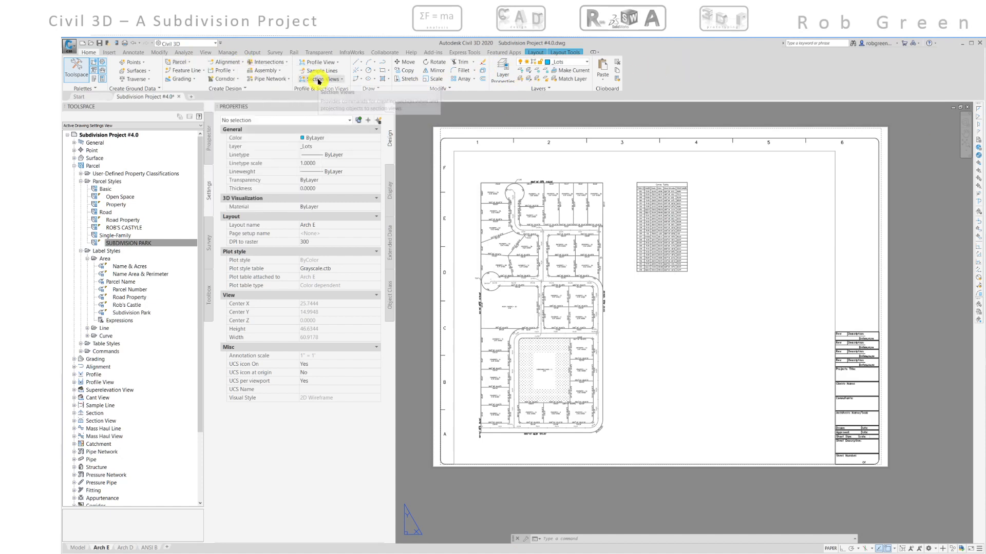
pyautogui.click(287, 62)
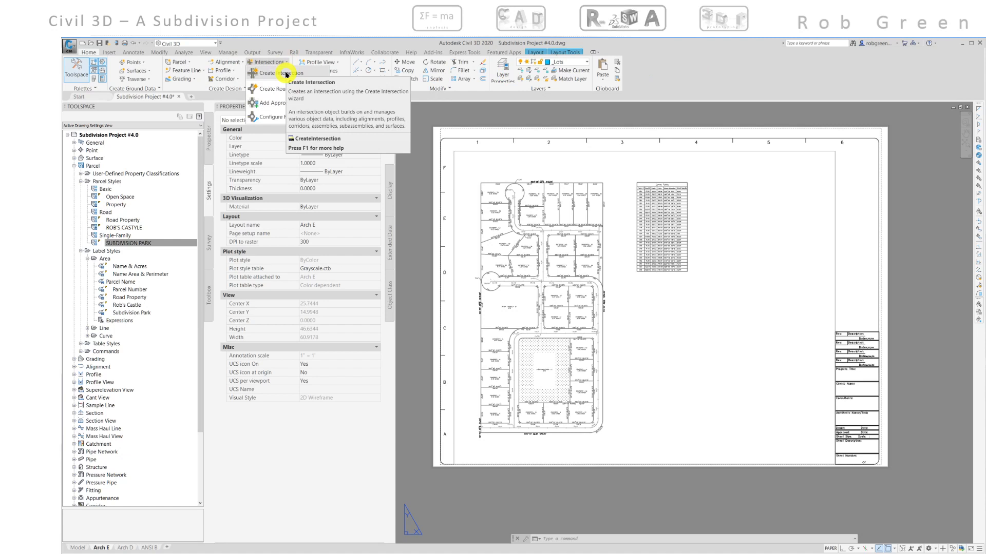
pyautogui.click(668, 63)
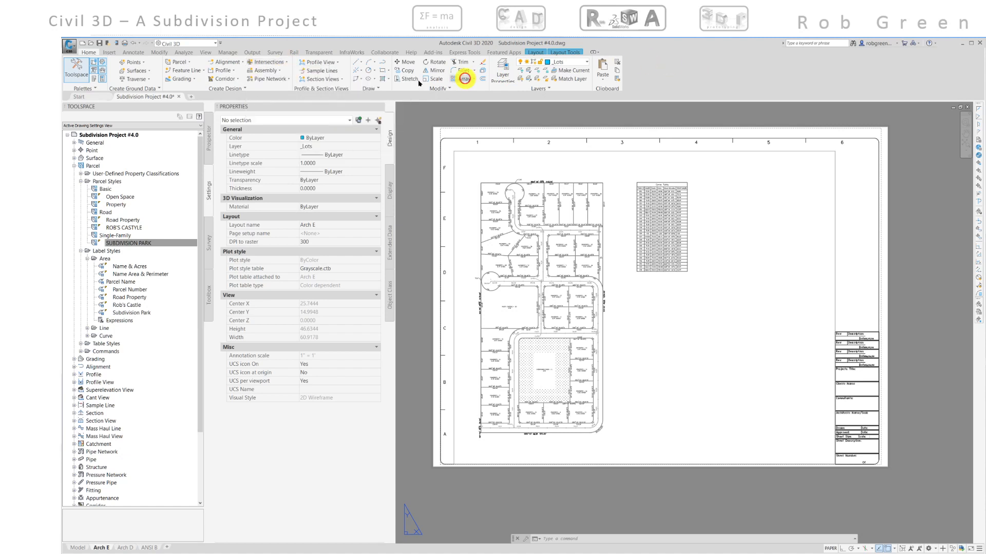
pyautogui.click(239, 78)
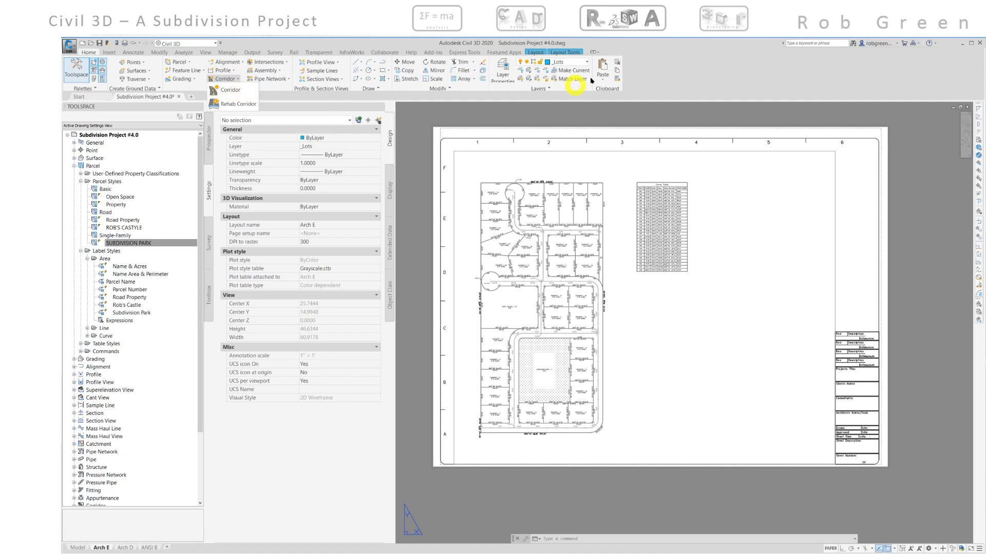
pyautogui.click(652, 67)
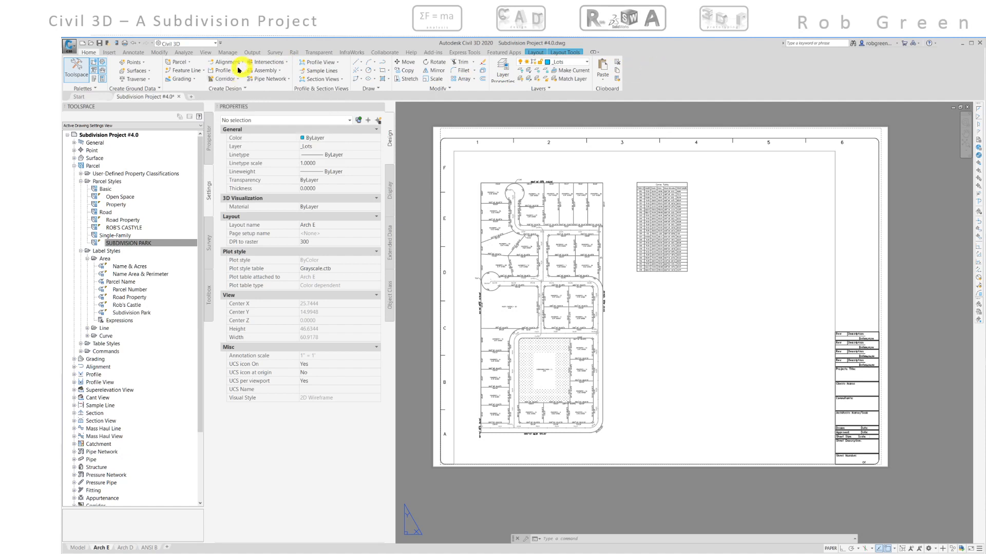
pyautogui.click(194, 80)
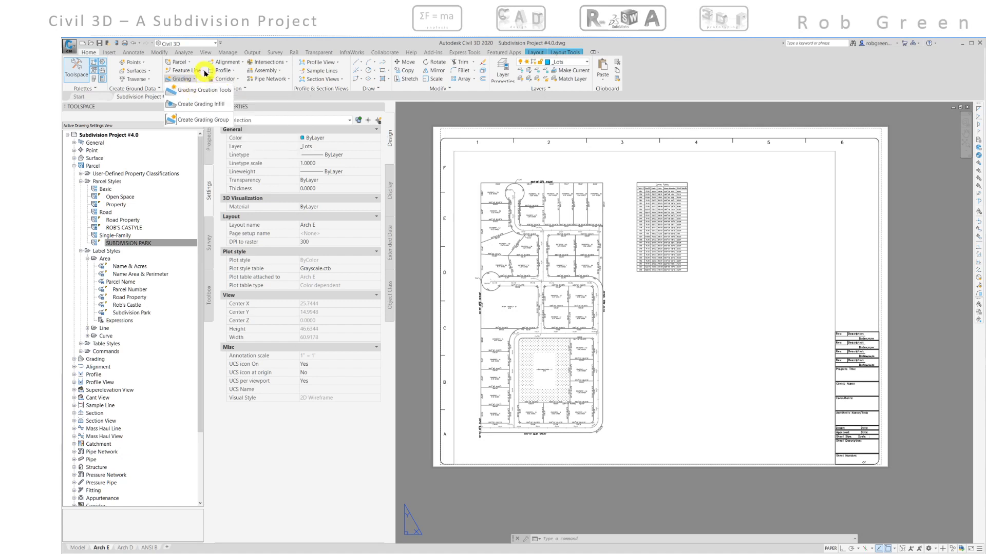
pyautogui.click(205, 72)
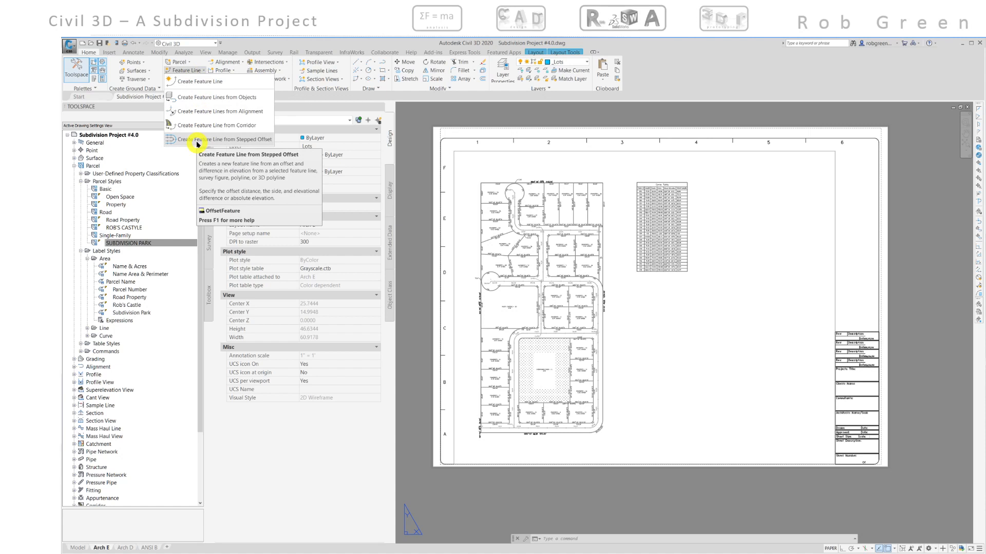
pyautogui.click(728, 66)
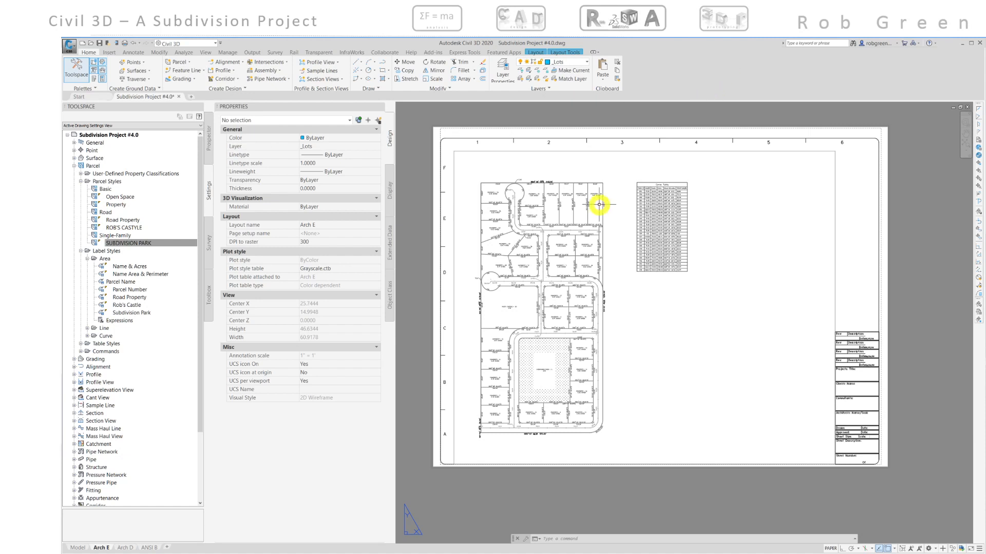
pyautogui.moveTo(608, 199); pyautogui.dragTo(609, 209, button='middle')
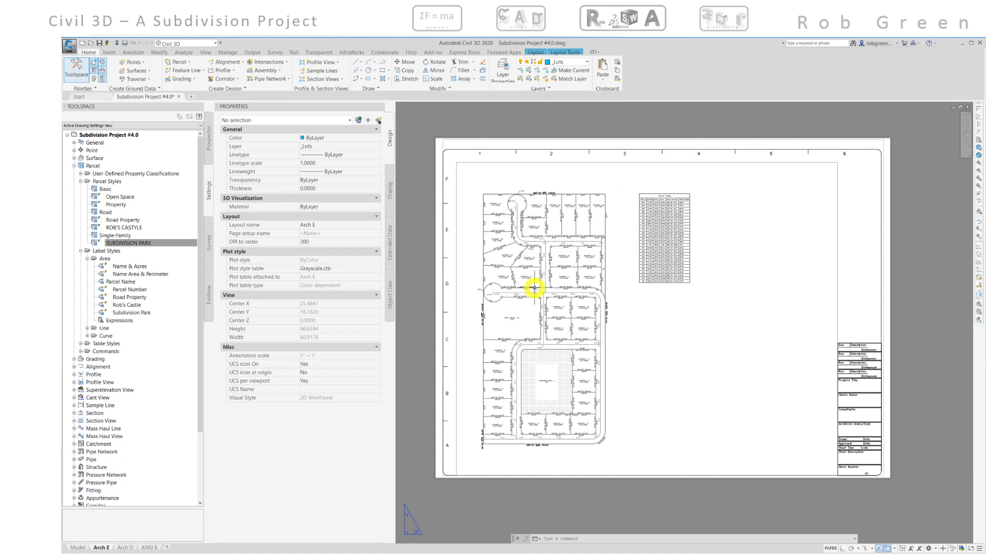
pyautogui.moveTo(534, 288)
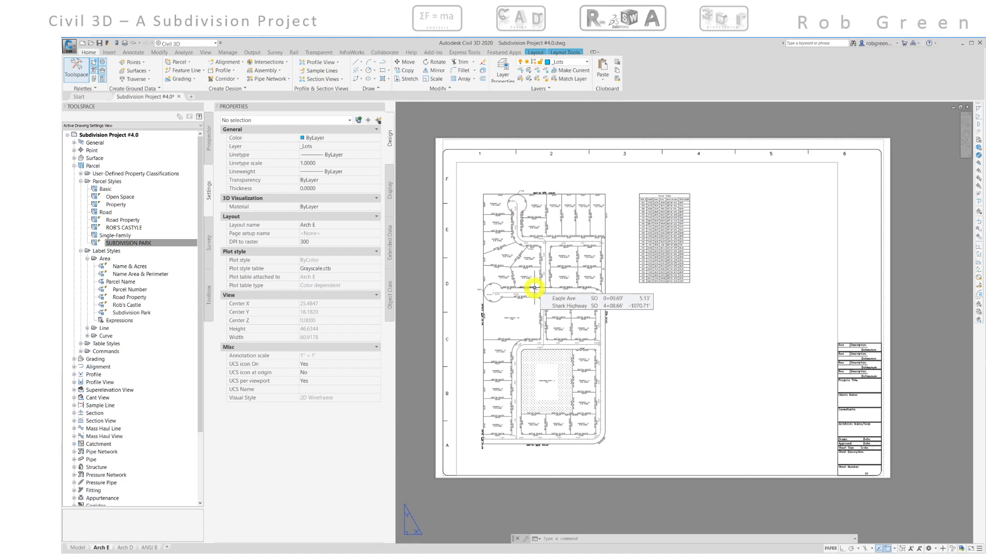